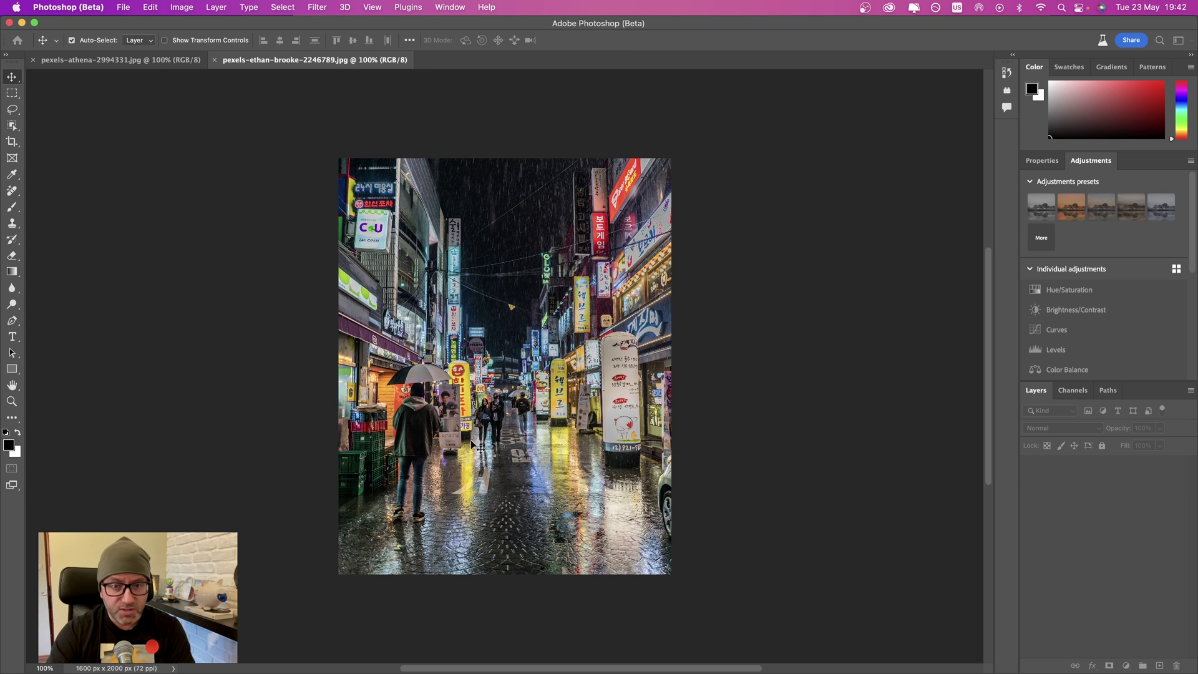
# Step: Bring the frozen waterfall photo pexels-suhail-sidiq-15549439.jpg forward as the current document
pyautogui.hotkey('ctrl', 'Tab')
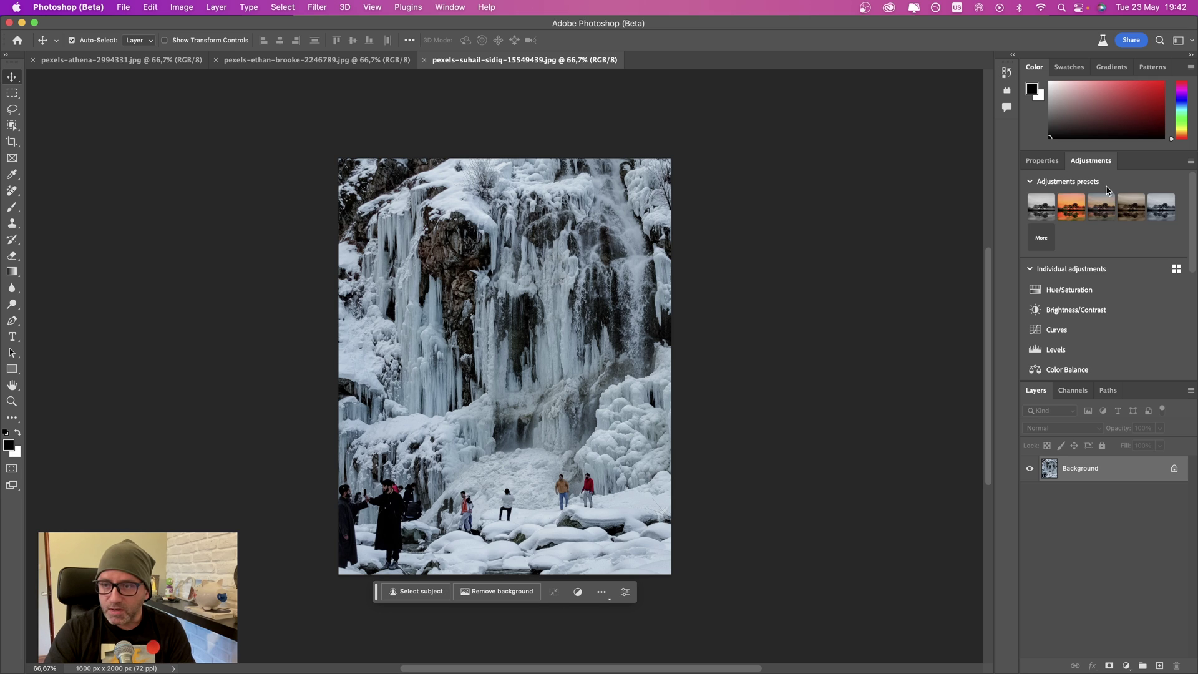
# Step: Stack the Cinematic, Dark Fade, Sepia and Black & White - Cool presets on the waterfall photo
pyautogui.click(1071, 207)
pyautogui.click(1101, 207)
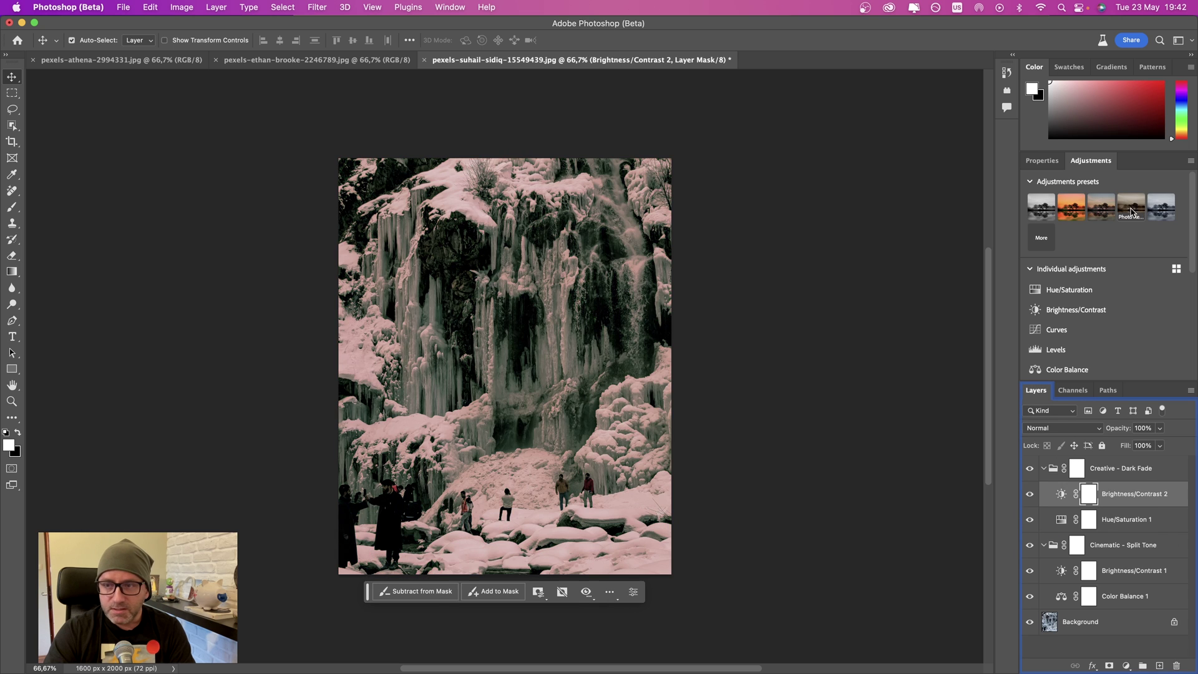
pyautogui.click(1131, 207)
pyautogui.click(1161, 207)
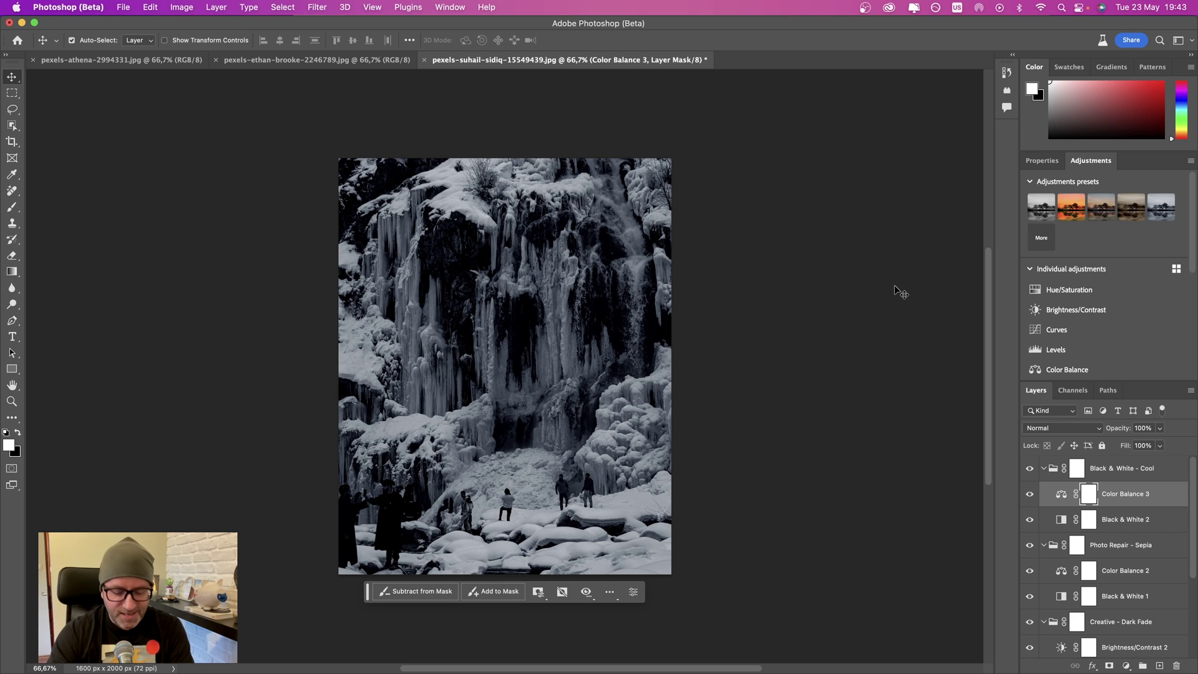
pyautogui.click(115, 7)
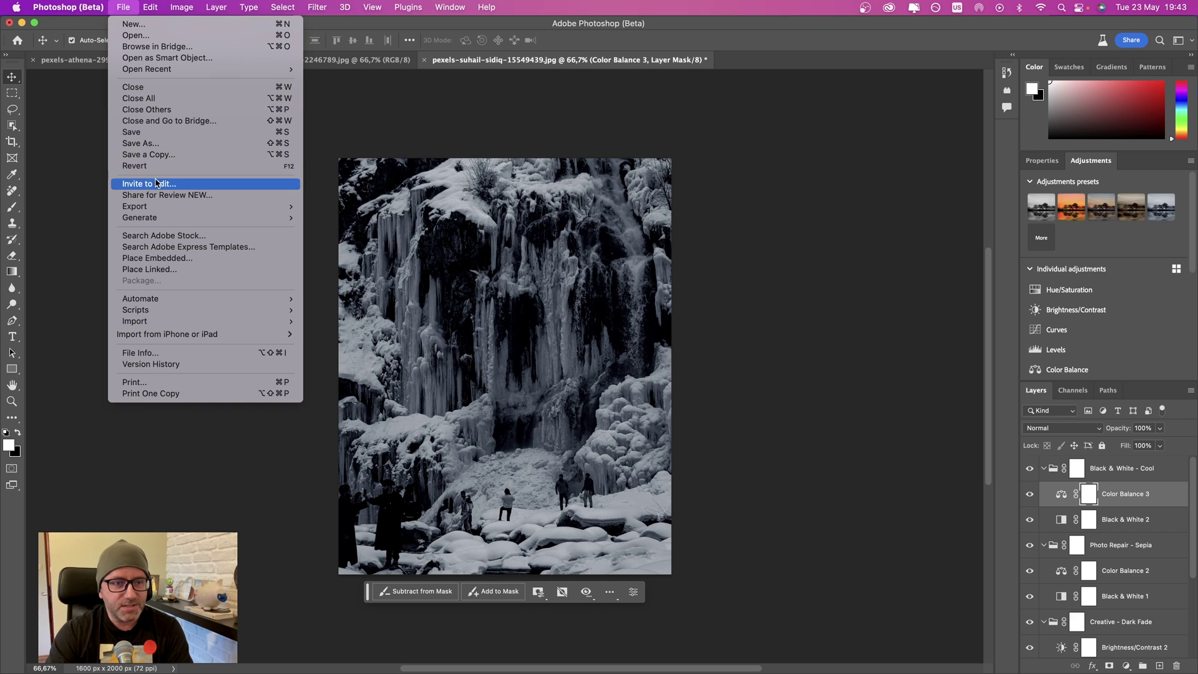
# Step: Choose the Remove tool and zoom the waterfall photo to 200%
pyautogui.click(587, 239)
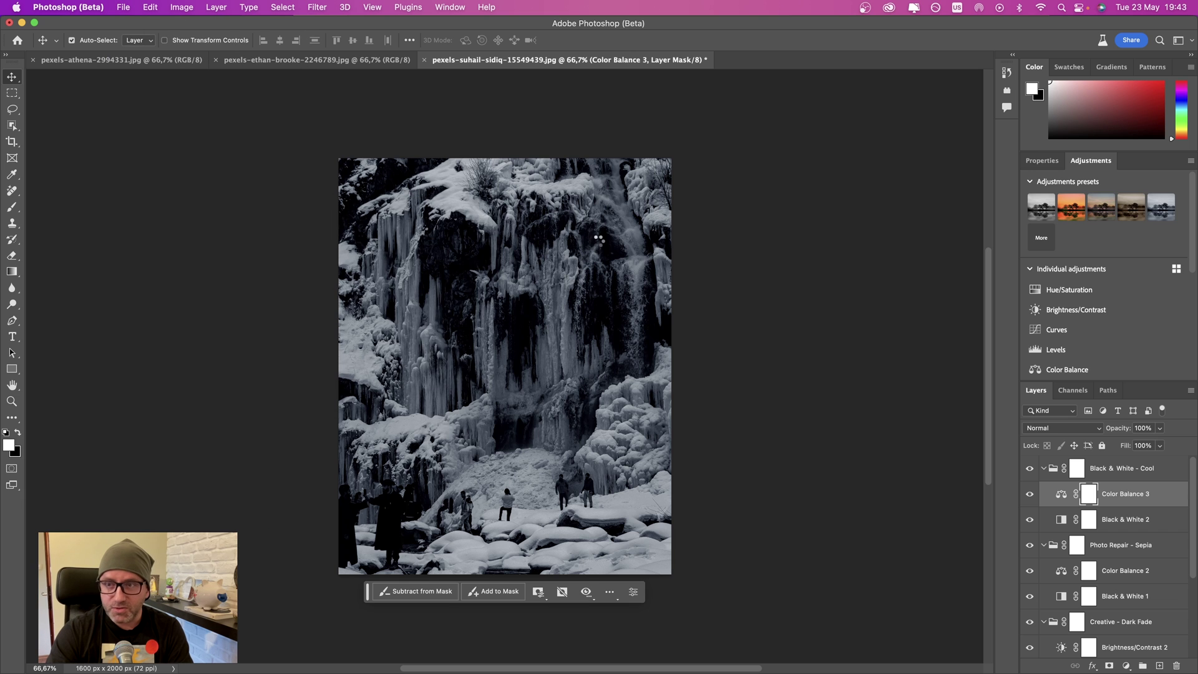
pyautogui.click(10, 191)
pyautogui.press('super+plus')
pyautogui.press('super+plus')
pyautogui.scroll(-10, 508, 571)
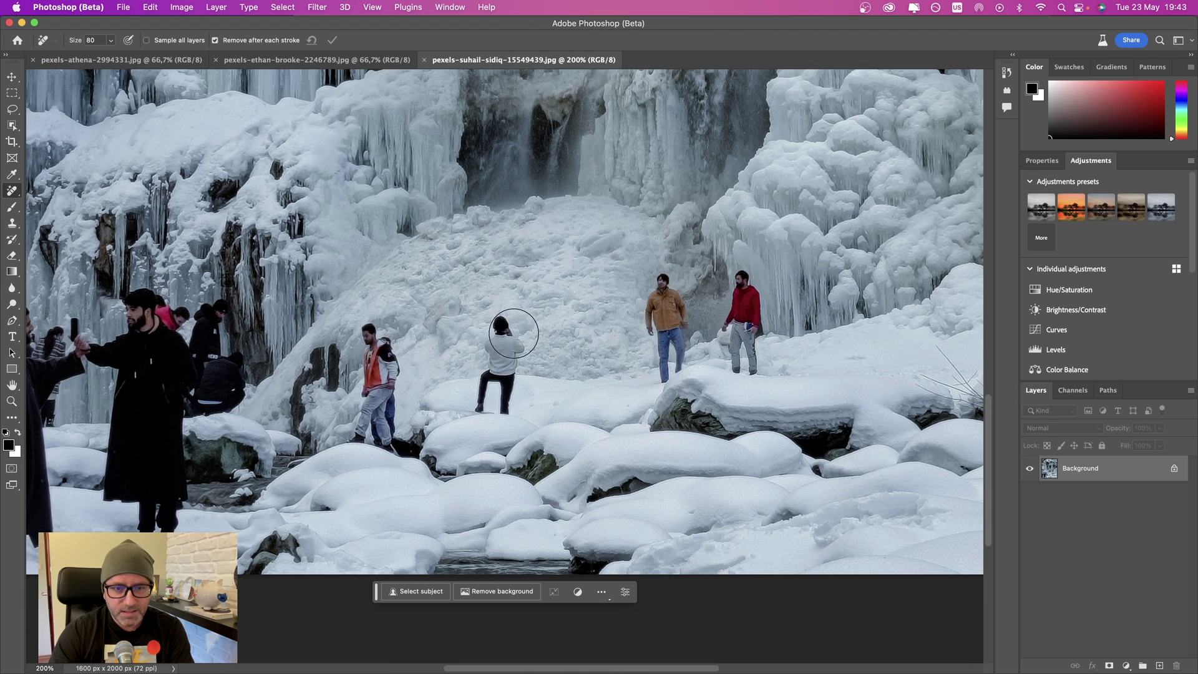
# Step: Erase the hikers in white, orange and red jackets, including the red jacket's leftover shadow
pyautogui.moveTo(514, 333); pyautogui.dragTo(491, 403)
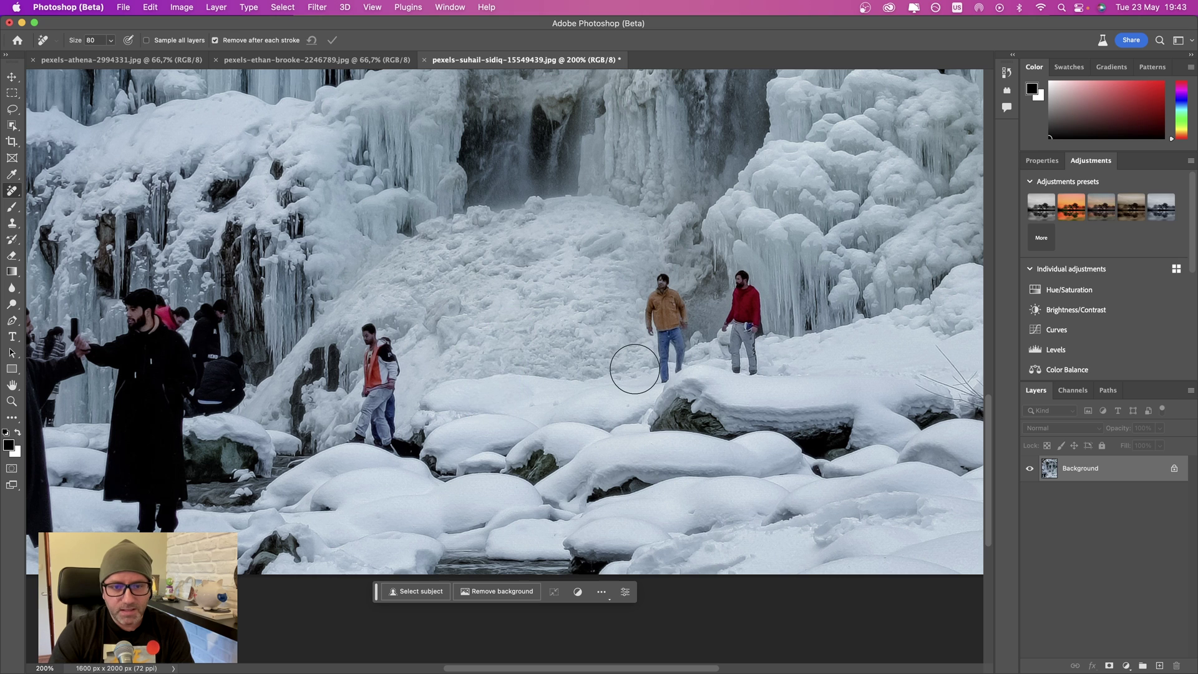
pyautogui.moveTo(373, 328); pyautogui.dragTo(381, 455)
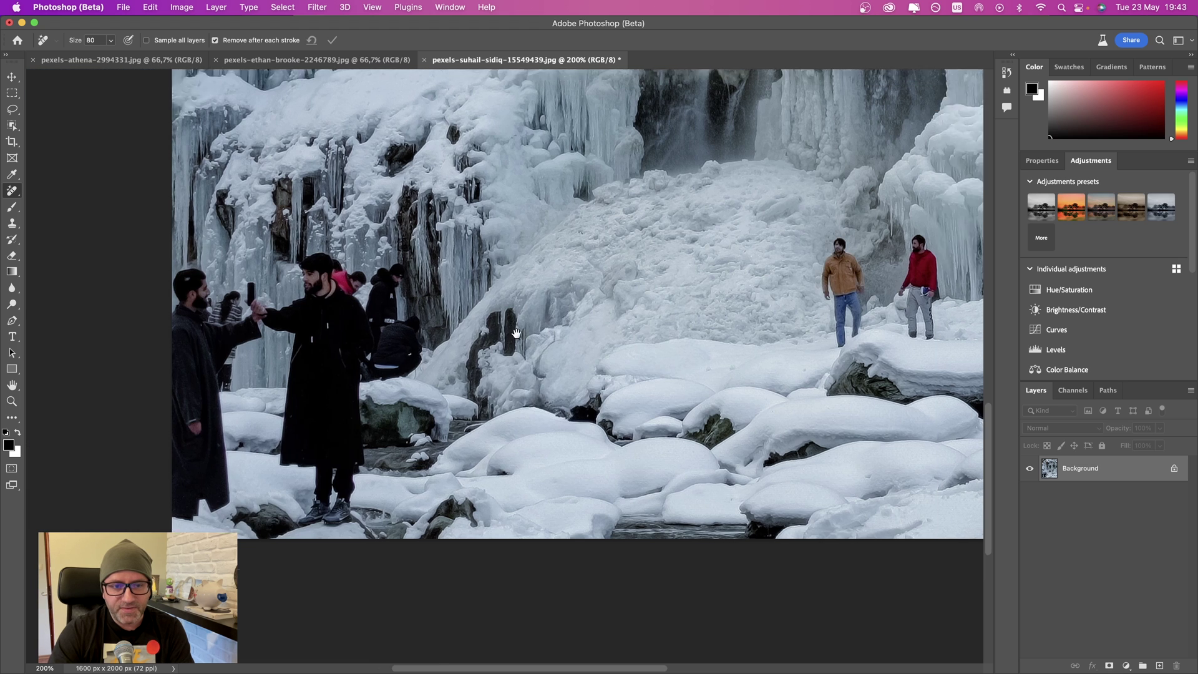
pyautogui.moveTo(399, 375)
pyautogui.mouseDown()
pyautogui.moveTo(439, 350)
pyautogui.moveTo(383, 332)
pyautogui.moveTo(287, 375)
pyautogui.mouseUp()
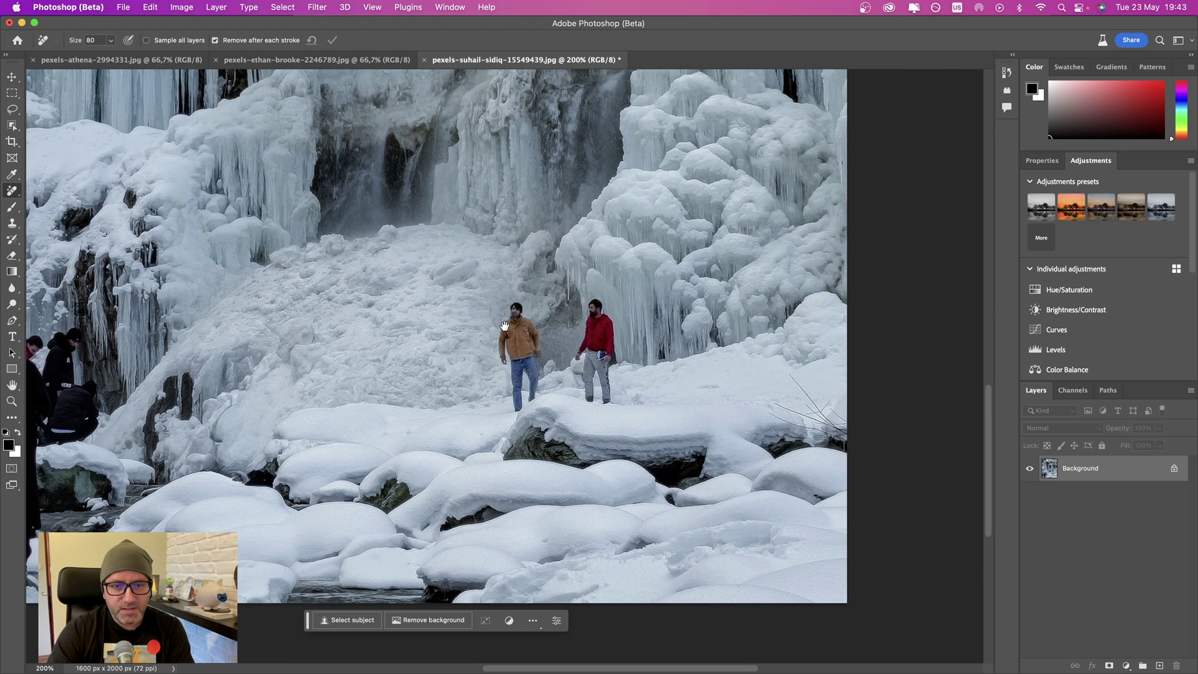
pyautogui.moveTo(516, 306); pyautogui.dragTo(517, 392)
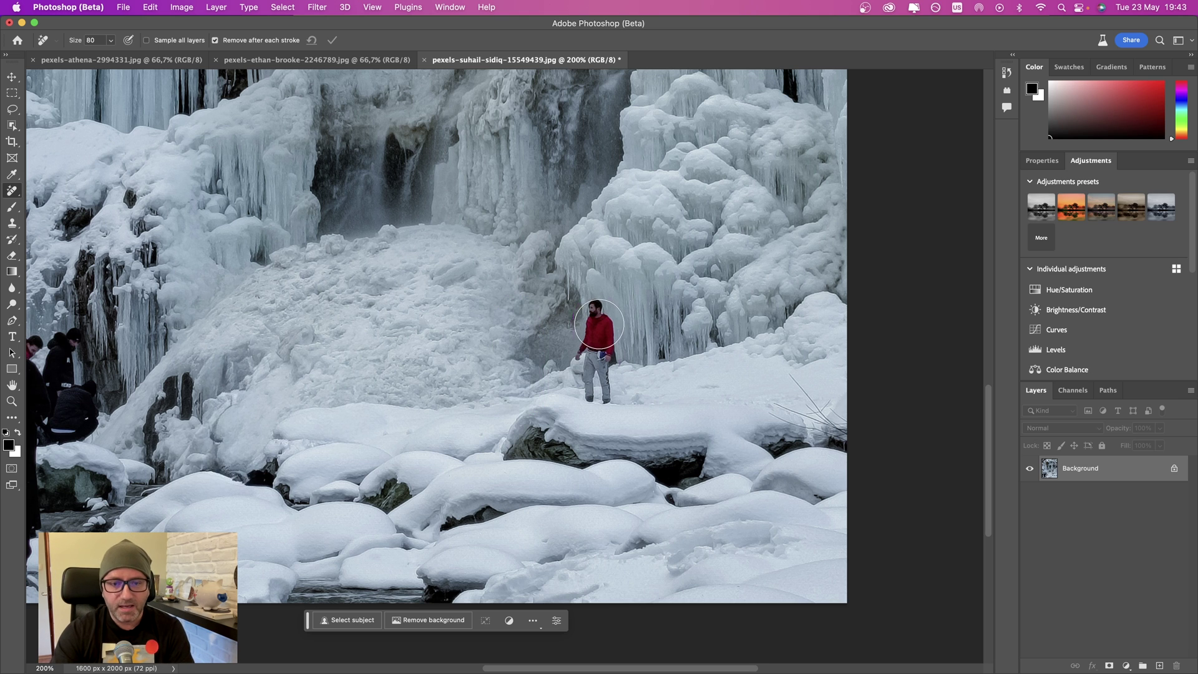
pyautogui.moveTo(599, 325); pyautogui.dragTo(594, 381)
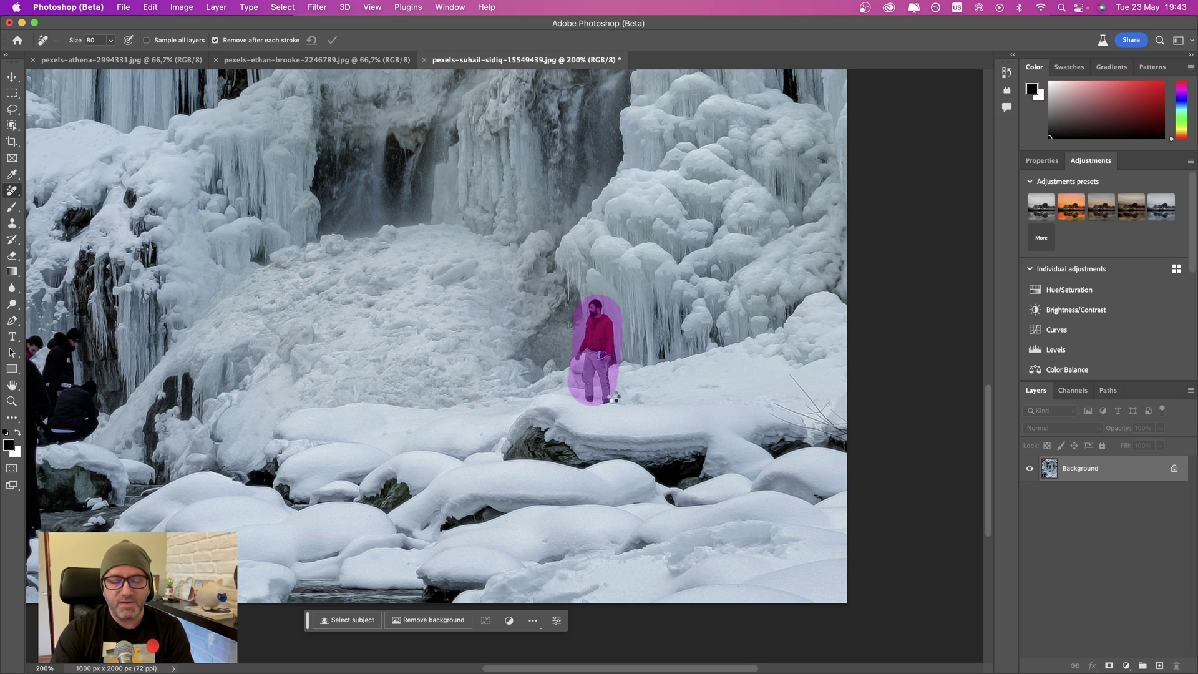
pyautogui.click(602, 391)
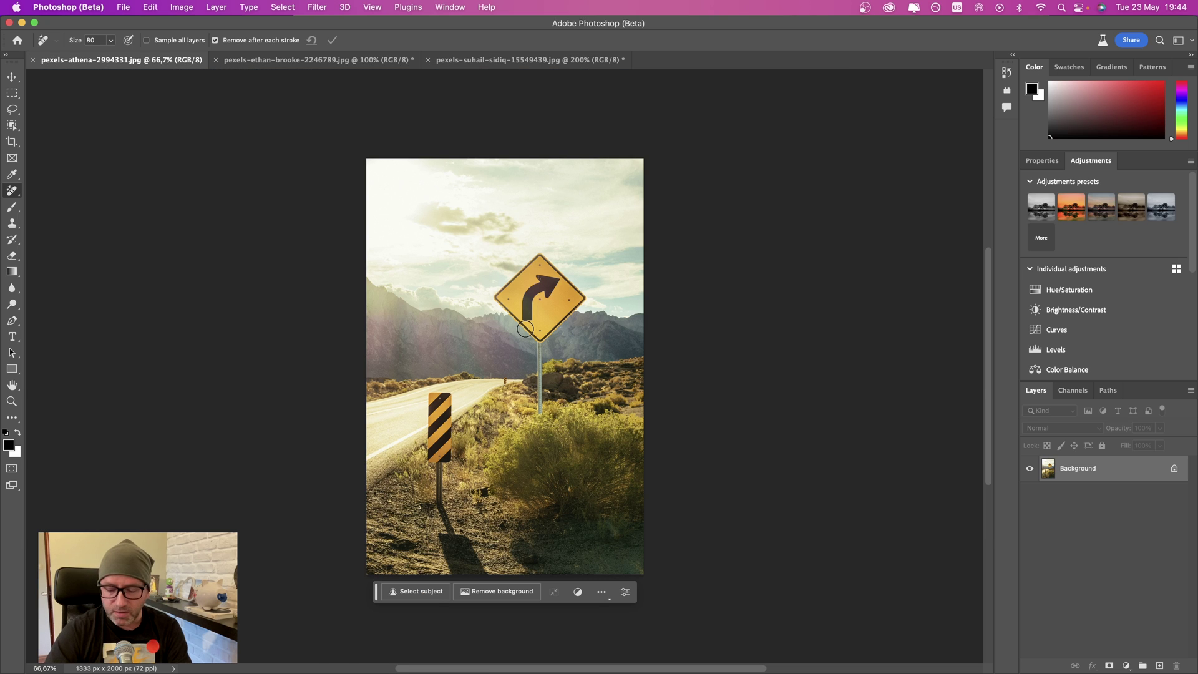
# Step: At 100% with a 150 Remove brush, erase the diamond sign, striped post and pole shadow, then close the photo
pyautogui.press('super+1')
pyautogui.press(']')
pyautogui.press(']')
pyautogui.press(']')
pyautogui.press(']')
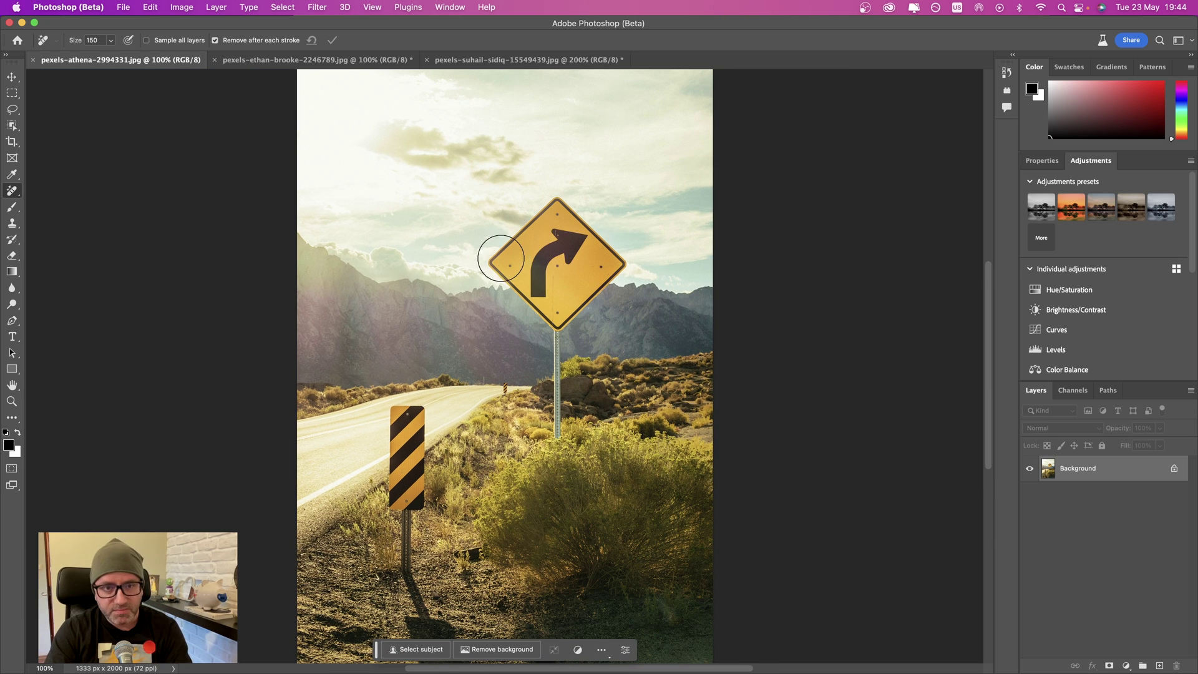
pyautogui.moveTo(501, 258)
pyautogui.mouseDown()
pyautogui.moveTo(561, 209)
pyautogui.moveTo(611, 259)
pyautogui.moveTo(559, 309)
pyautogui.moveTo(556, 451)
pyautogui.mouseUp()
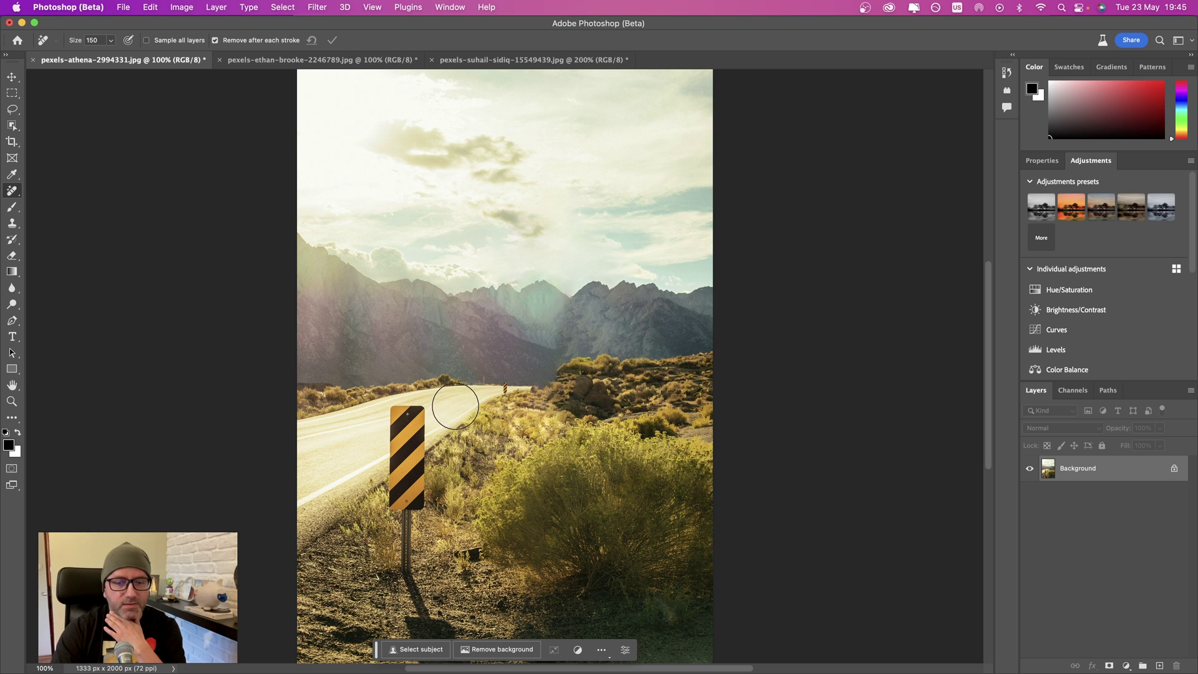
pyautogui.moveTo(406, 413); pyautogui.dragTo(404, 561)
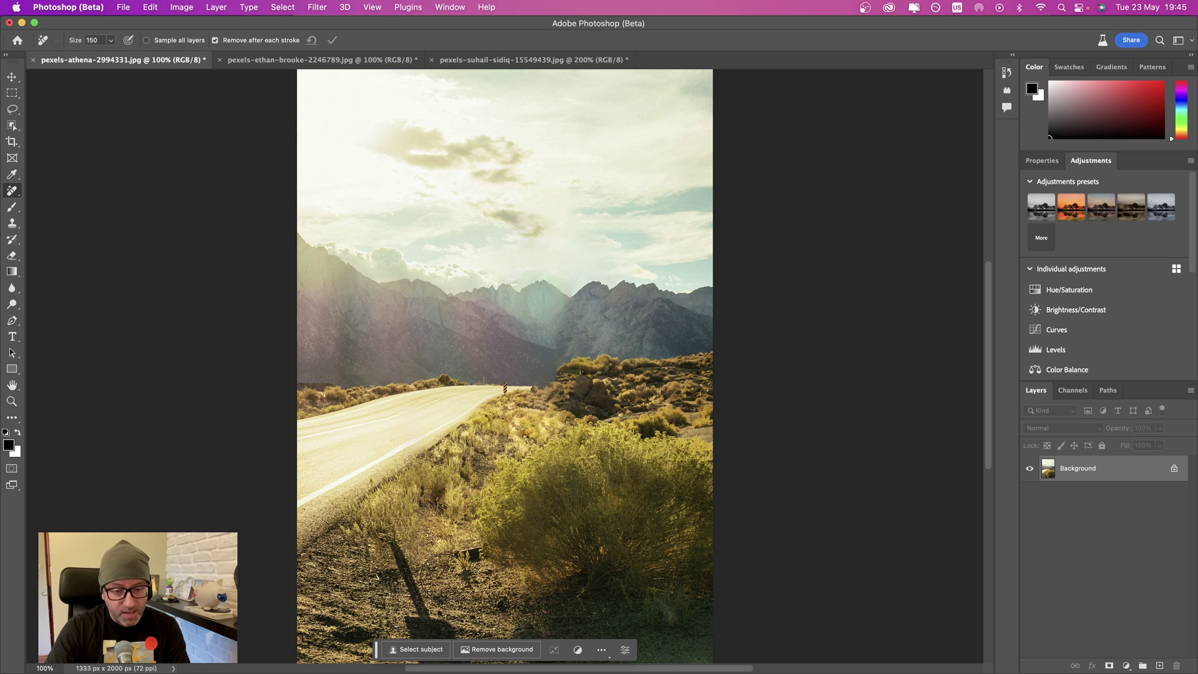
pyautogui.moveTo(492, 542); pyautogui.dragTo(499, 419)
pyautogui.moveTo(410, 432)
pyautogui.mouseDown()
pyautogui.moveTo(427, 532)
pyautogui.moveTo(451, 564)
pyautogui.moveTo(441, 497)
pyautogui.moveTo(476, 547)
pyautogui.mouseUp()
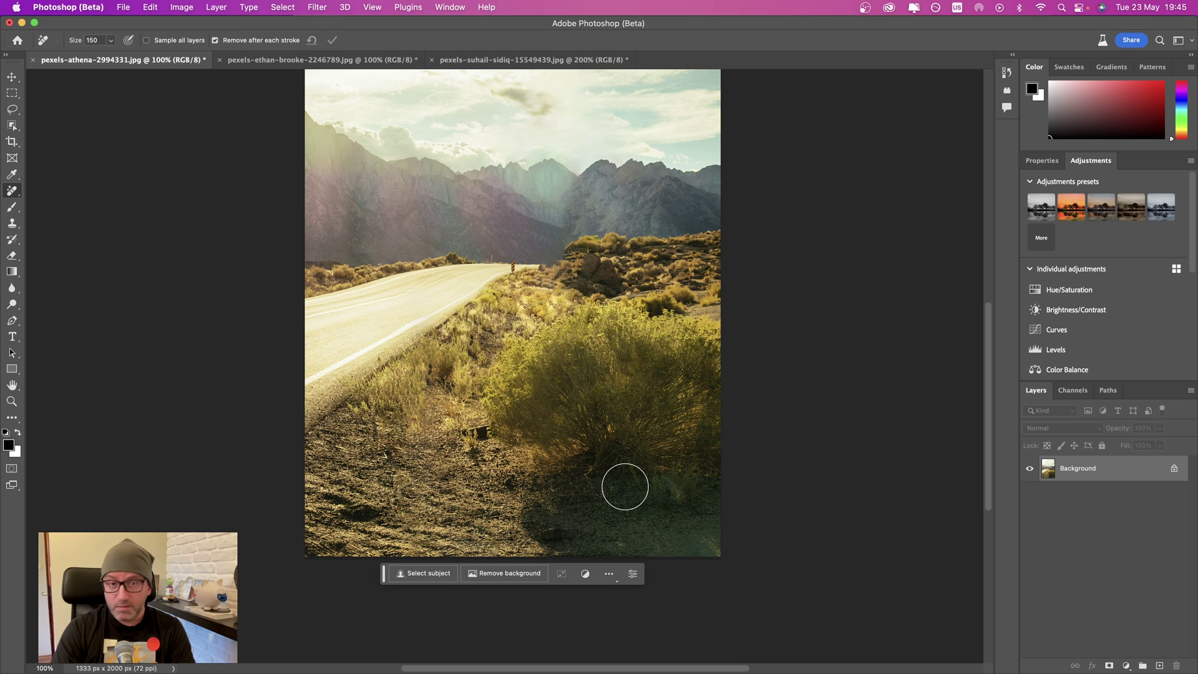
pyautogui.press('super+w')
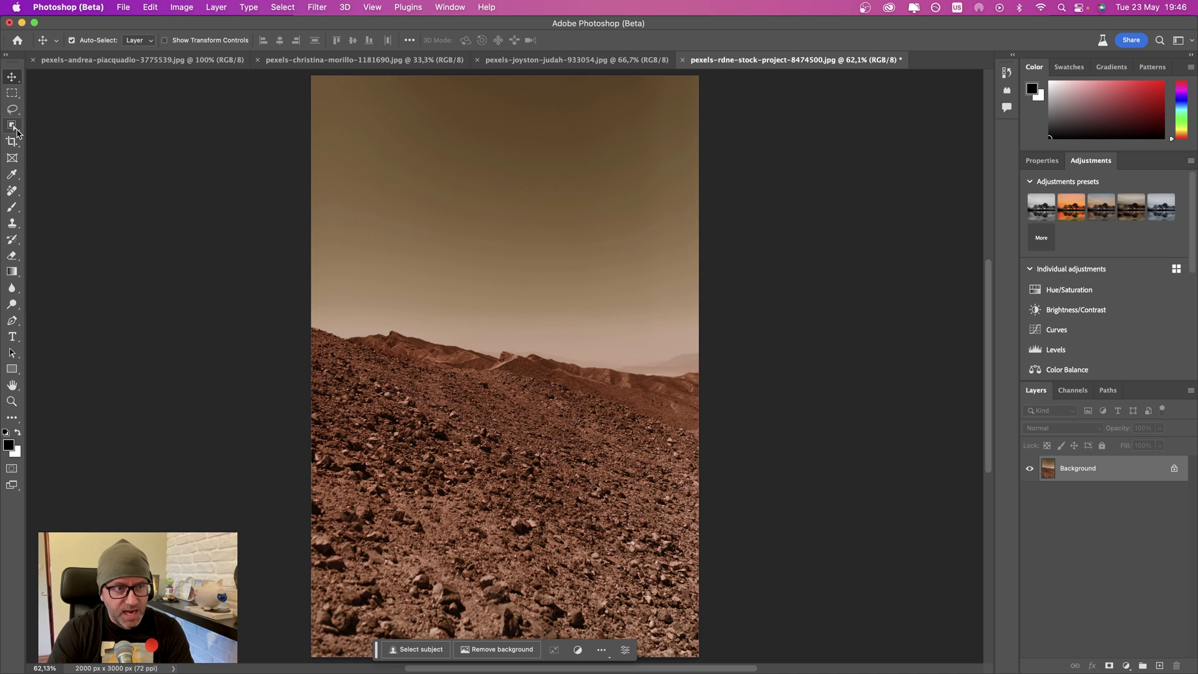
# Step: Lasso a loose outline around the distant ridge, trying and discarding Invert, Modify and Free Transform
pyautogui.click(12, 109)
pyautogui.moveTo(413, 304)
pyautogui.mouseDown()
pyautogui.moveTo(366, 336)
pyautogui.moveTo(419, 421)
pyautogui.moveTo(546, 464)
pyautogui.moveTo(582, 355)
pyautogui.moveTo(449, 282)
pyautogui.moveTo(417, 288)
pyautogui.mouseUp()
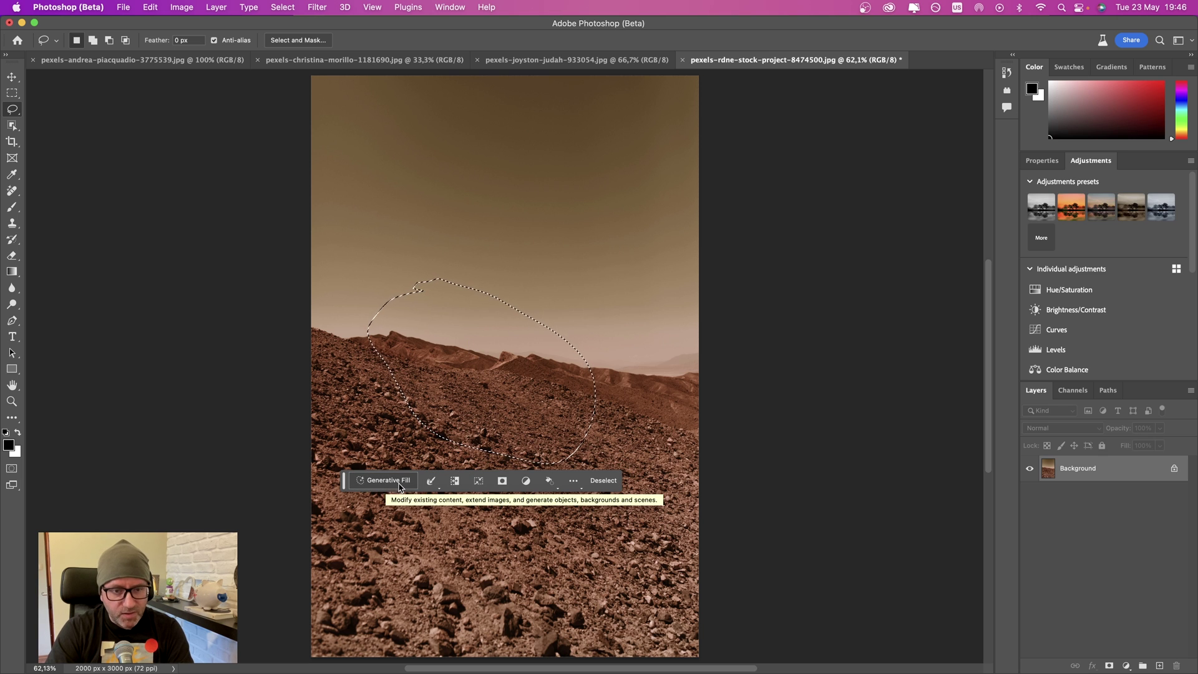
pyautogui.click(454, 481)
pyautogui.press('super+z')
pyautogui.click(455, 480)
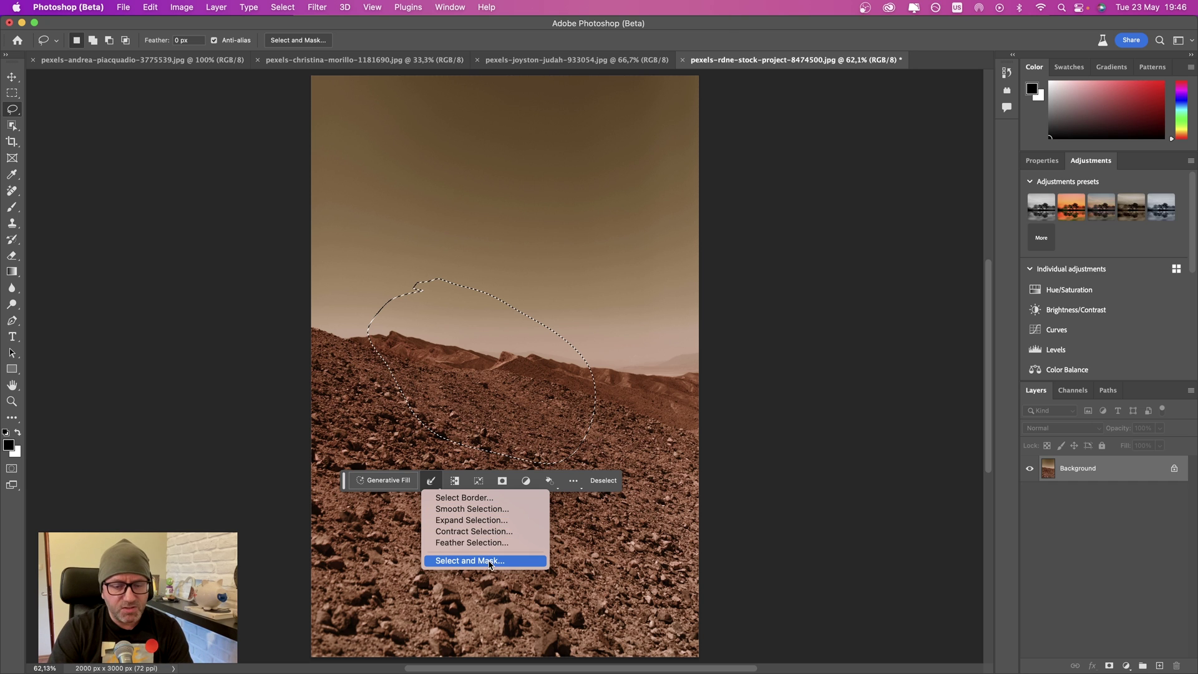
pyautogui.press('Escape')
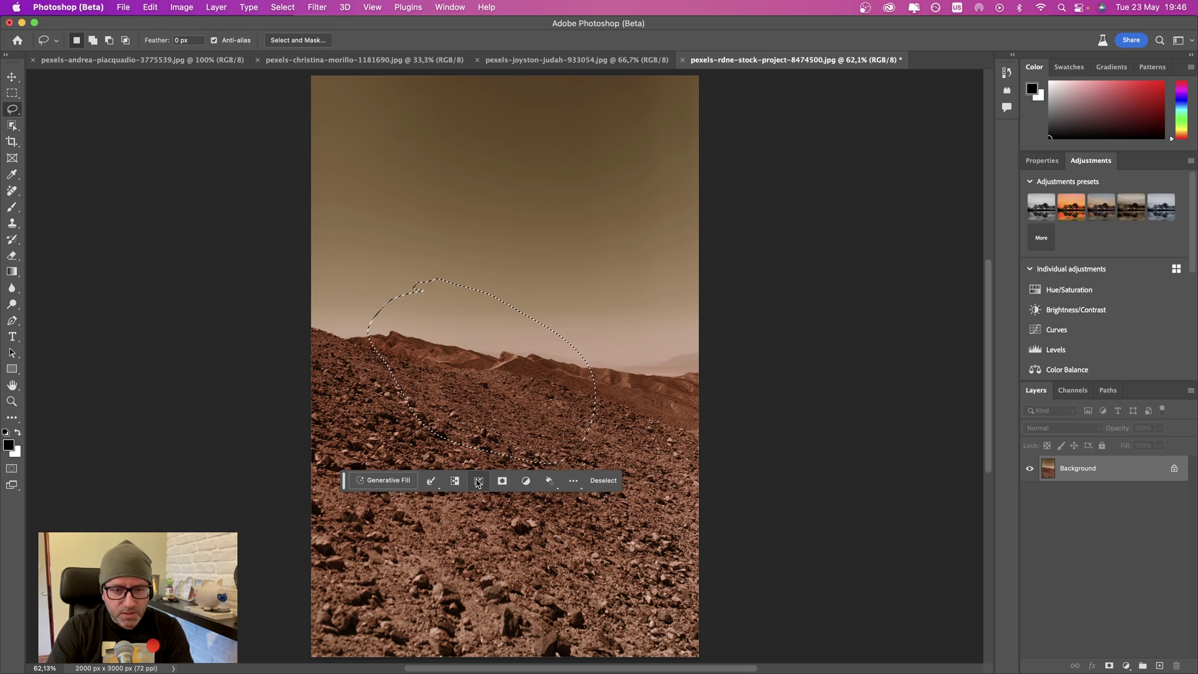
pyautogui.press('super+t')
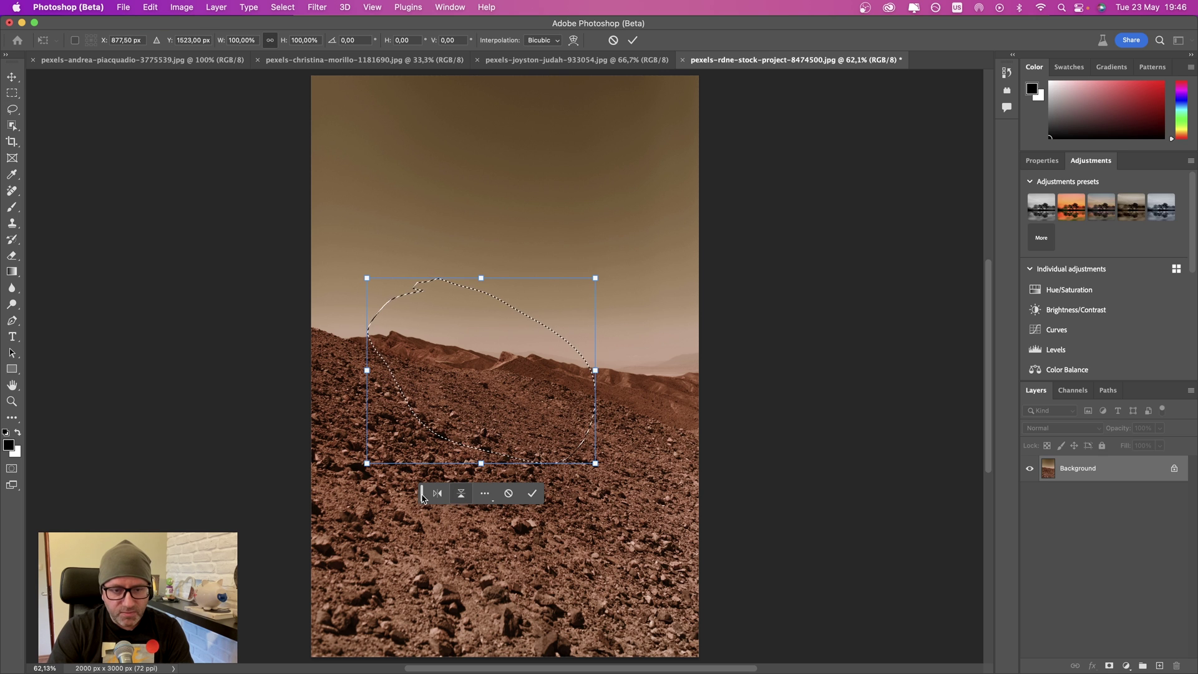
pyautogui.press('Escape')
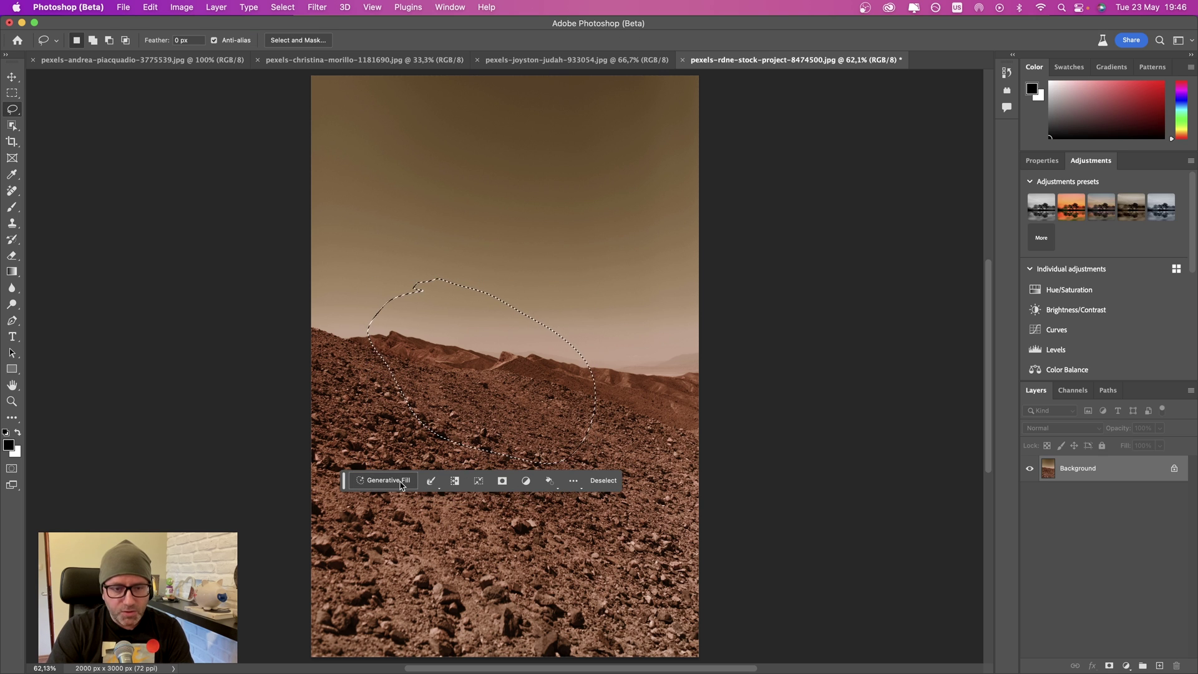
# Step: Generative-fill the ridge selection with the prompt 'nasa spaceship'
pyautogui.click(401, 484)
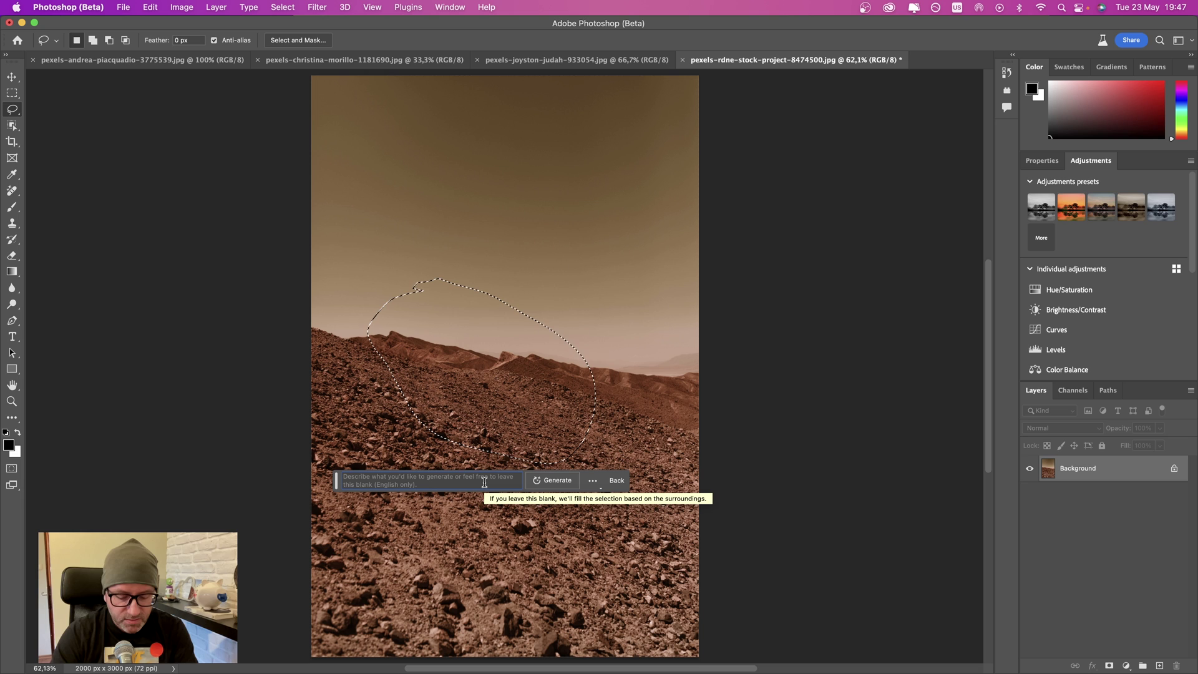
pyautogui.write('nasa spaceshi')
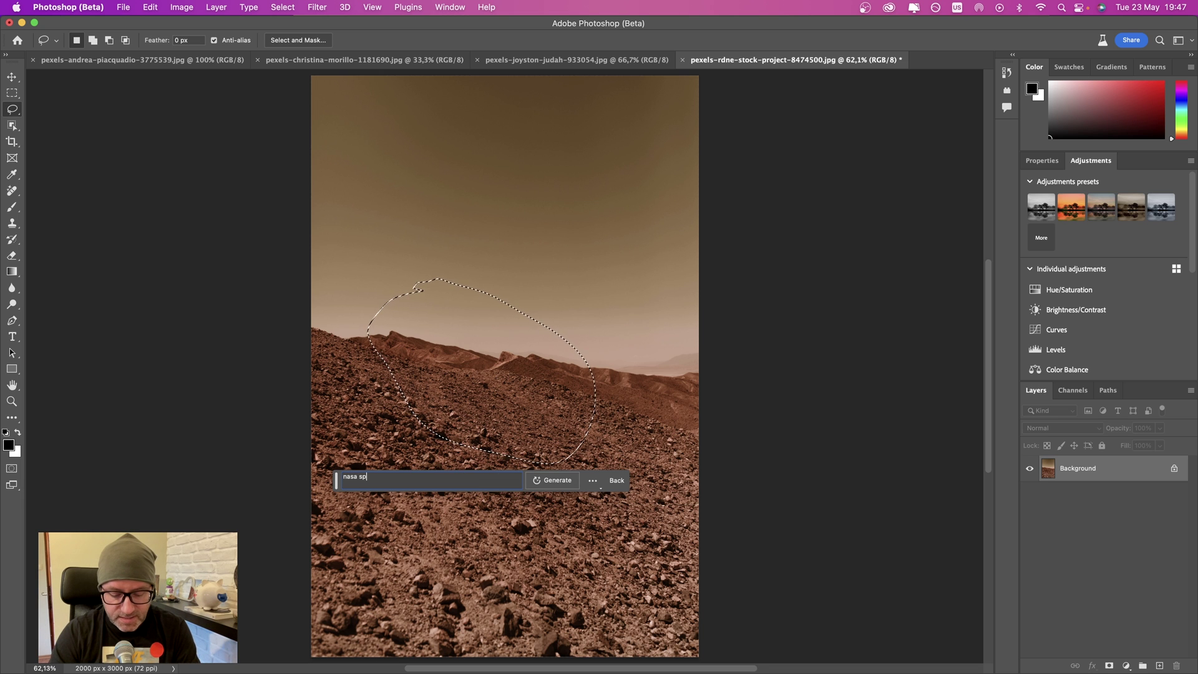
pyautogui.write('p')
pyautogui.click(552, 480)
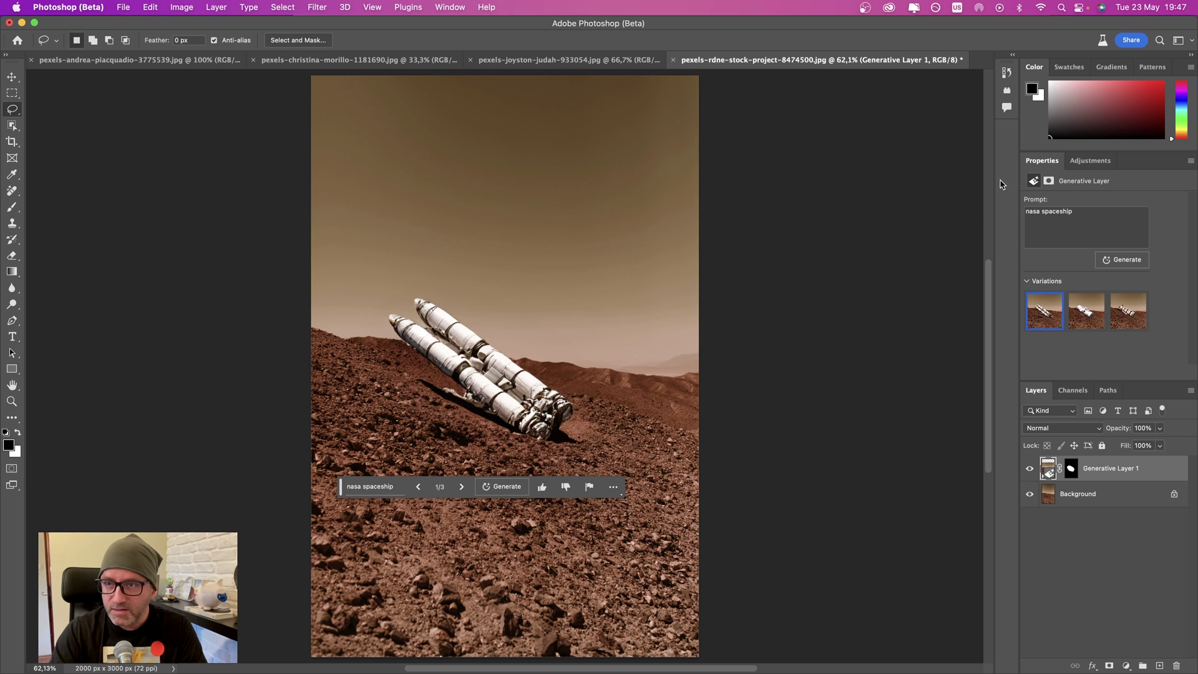
# Step: Preview the second and third spaceship variations, rate the result good and send feedback on the second
pyautogui.click(450, 7)
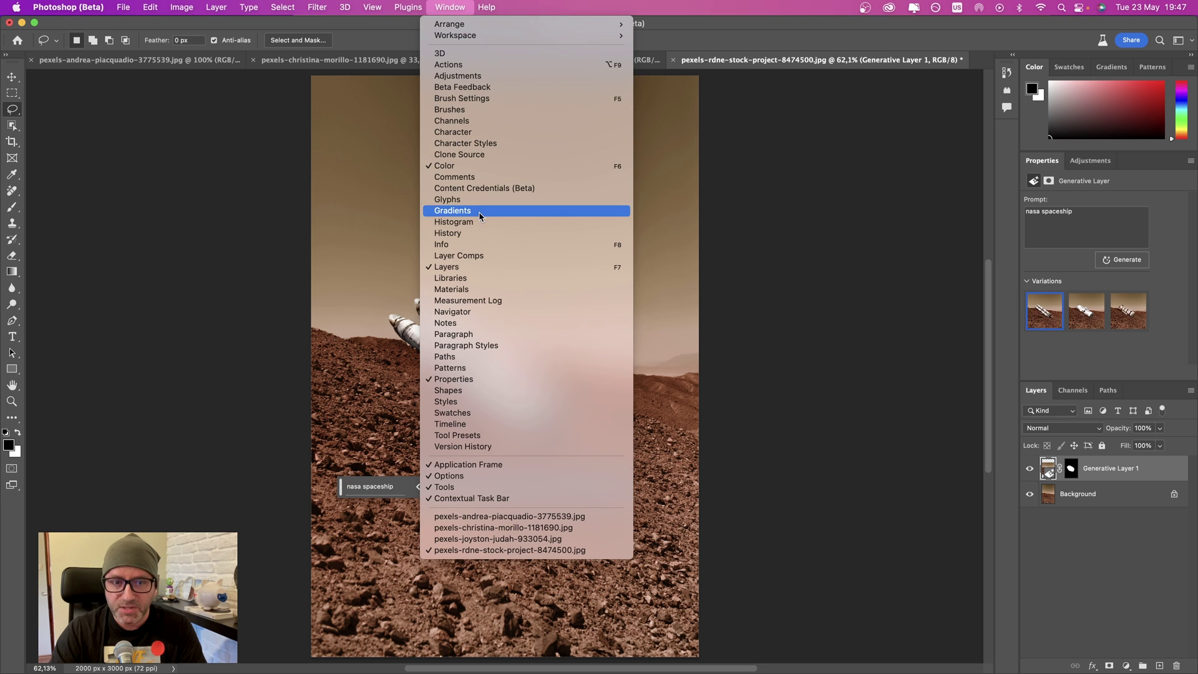
pyautogui.click(1075, 221)
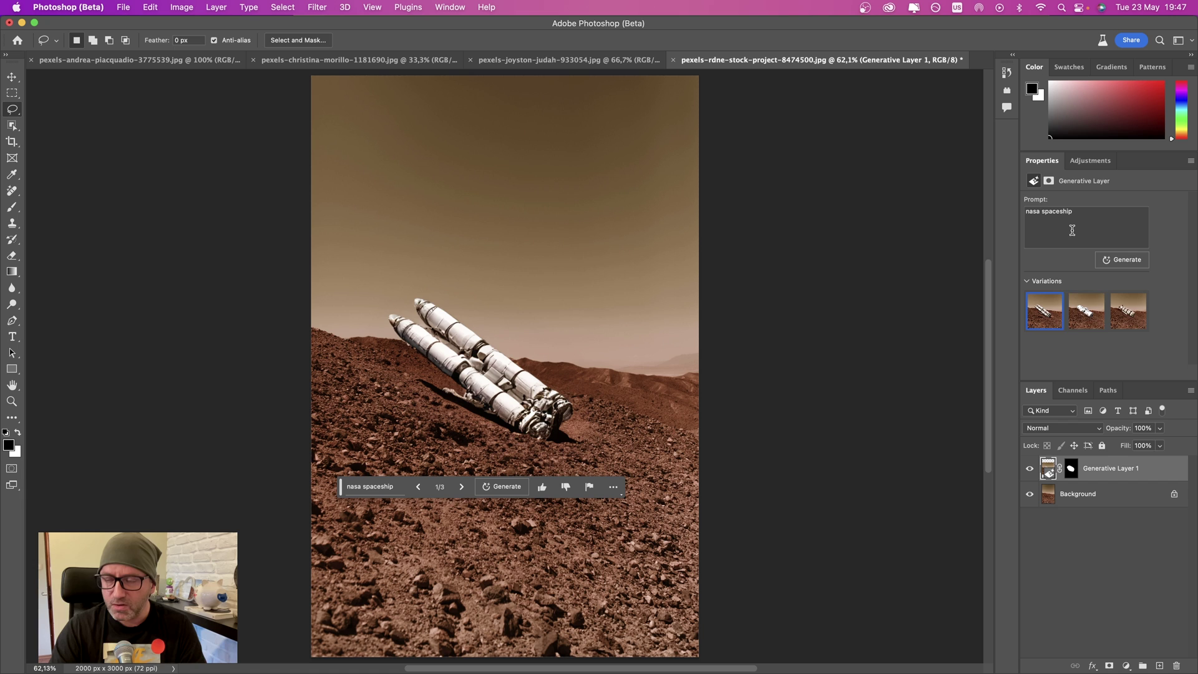
pyautogui.click(1086, 320)
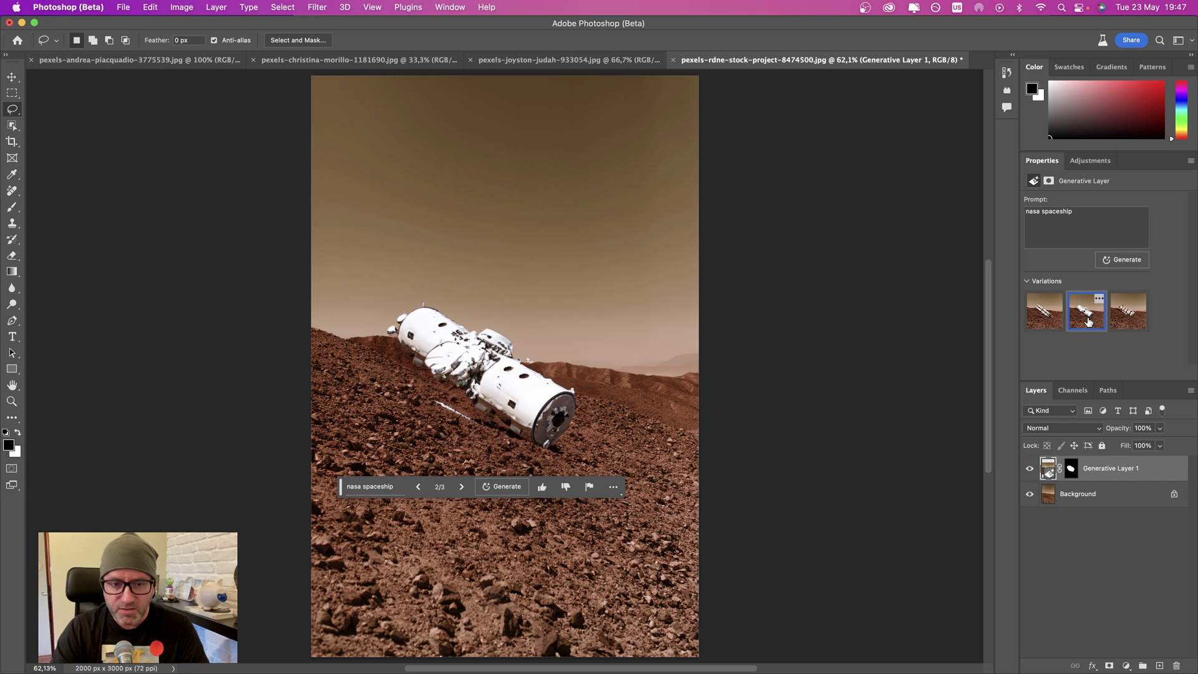
pyautogui.click(1130, 326)
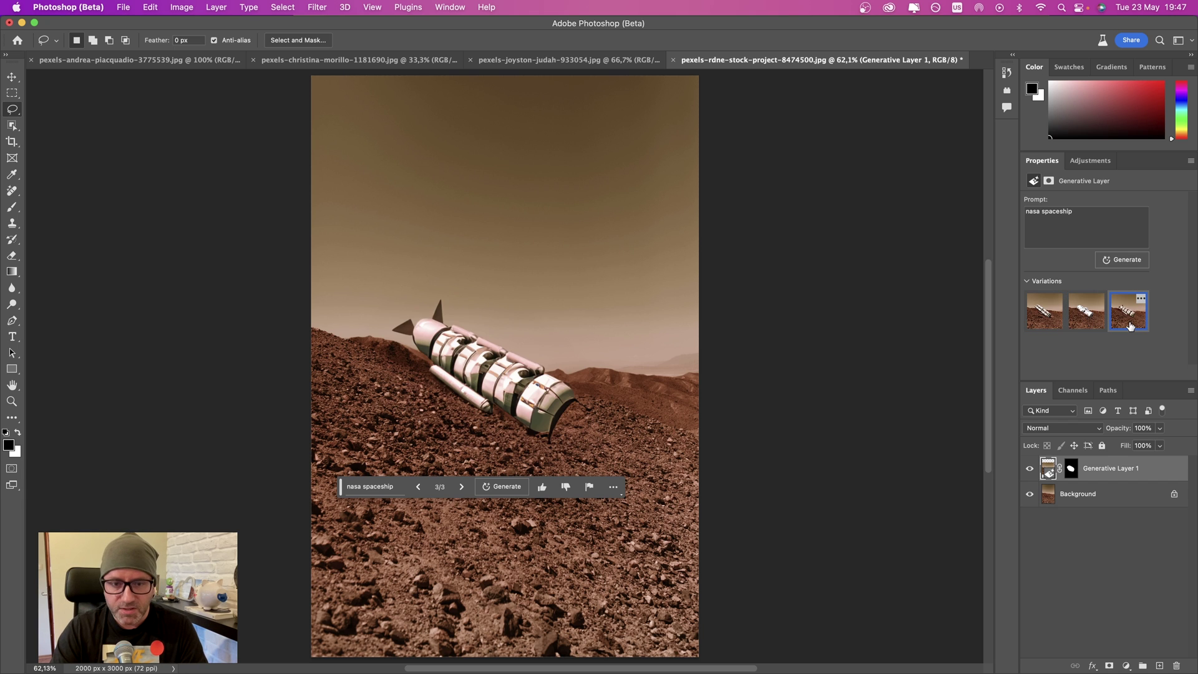
pyautogui.click(541, 488)
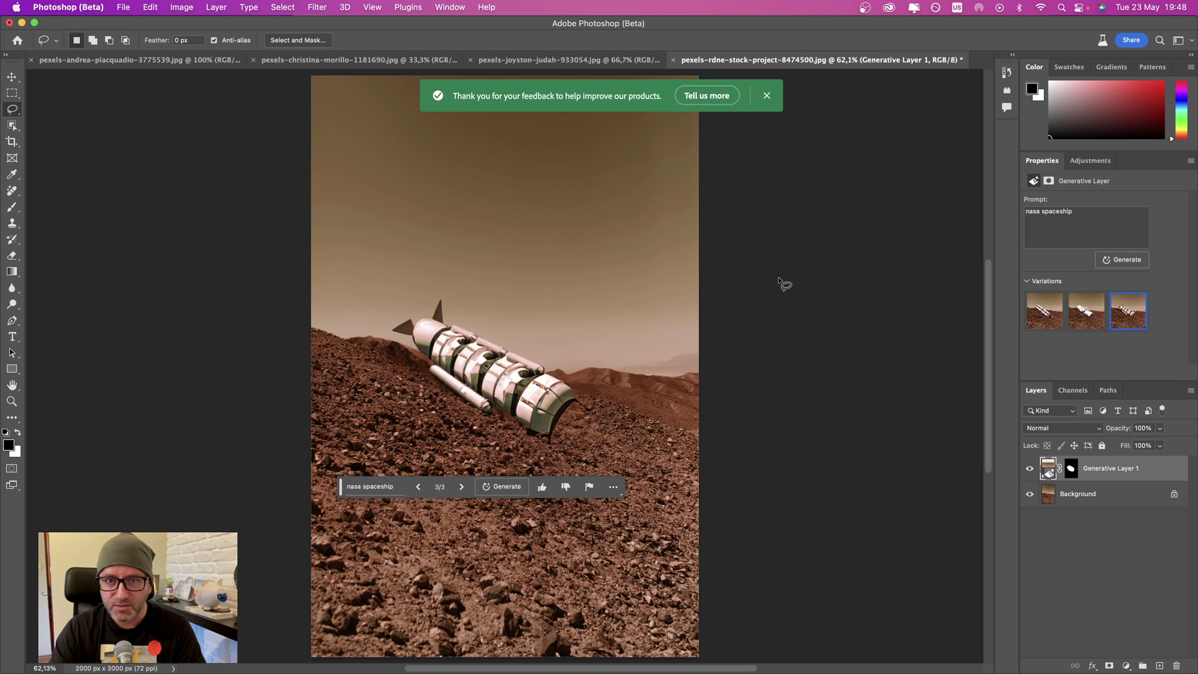
pyautogui.moveTo(1090, 325)
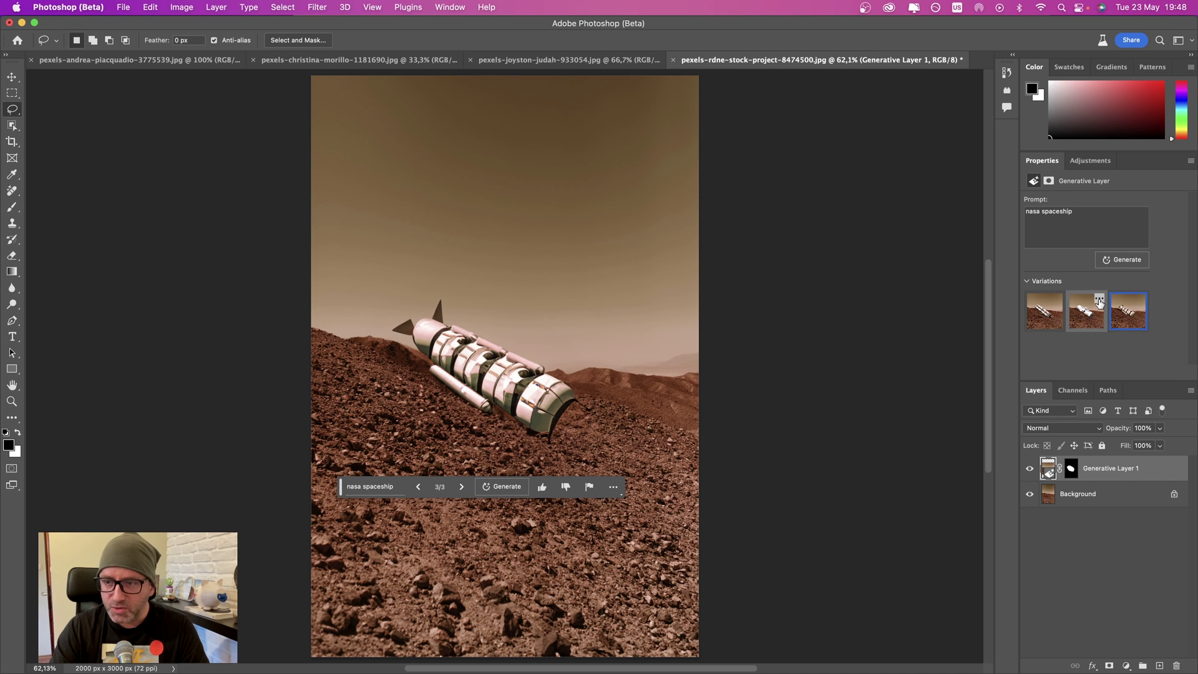
pyautogui.click(1099, 298)
pyautogui.click(1074, 331)
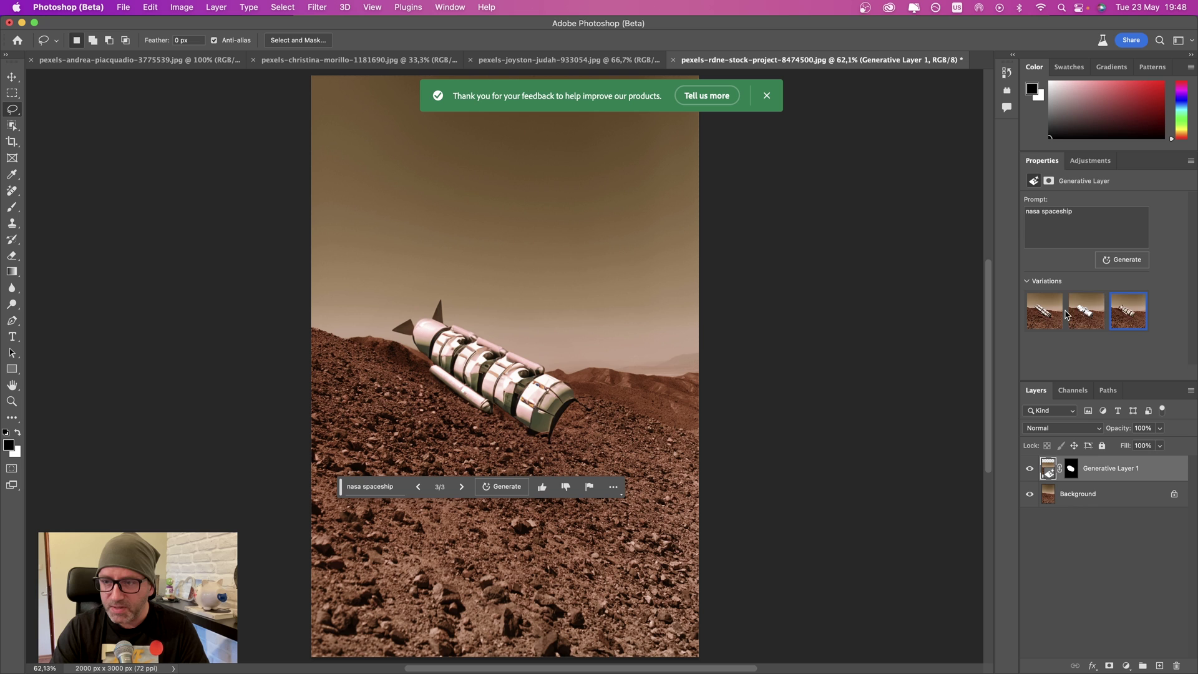
# Step: Generate three more spaceship variations and keep the first one with the tall tail fin
pyautogui.click(1127, 261)
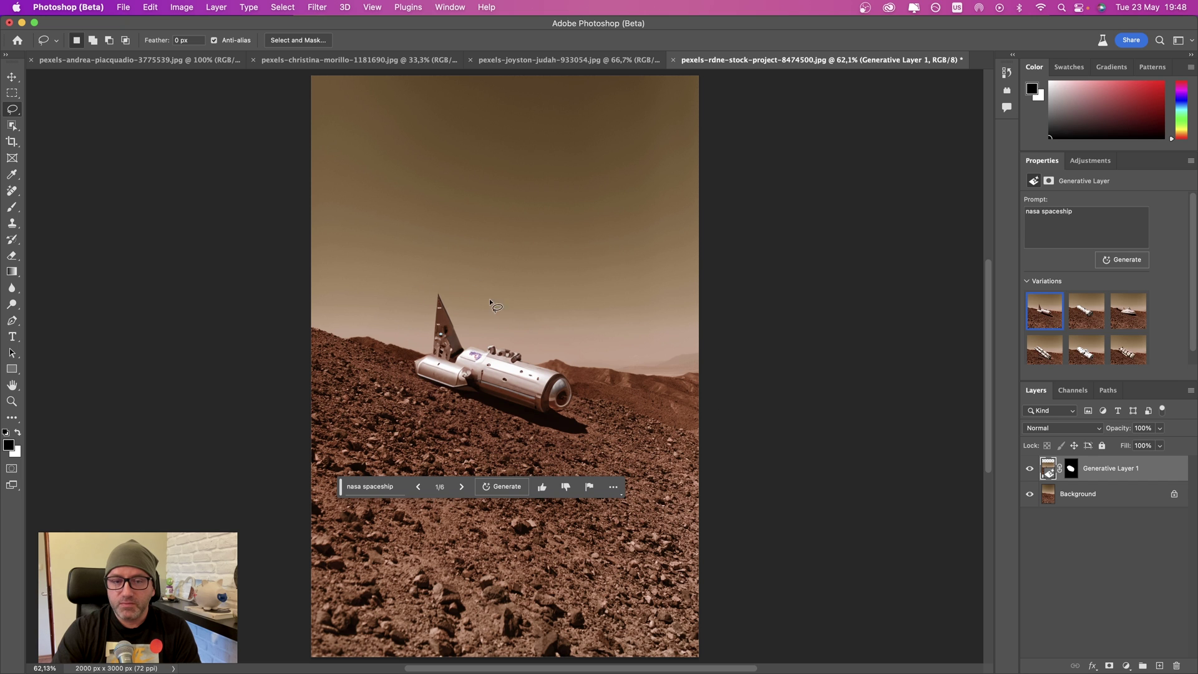
pyautogui.click(1121, 337)
pyautogui.click(1128, 310)
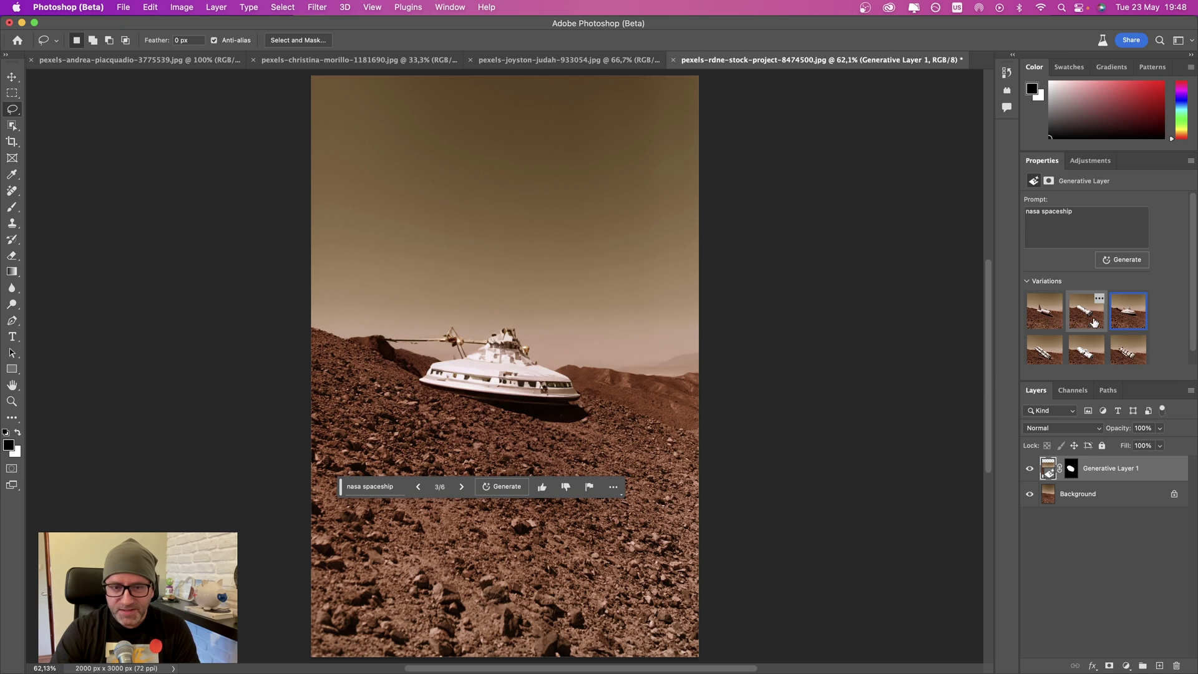
pyautogui.click(1086, 310)
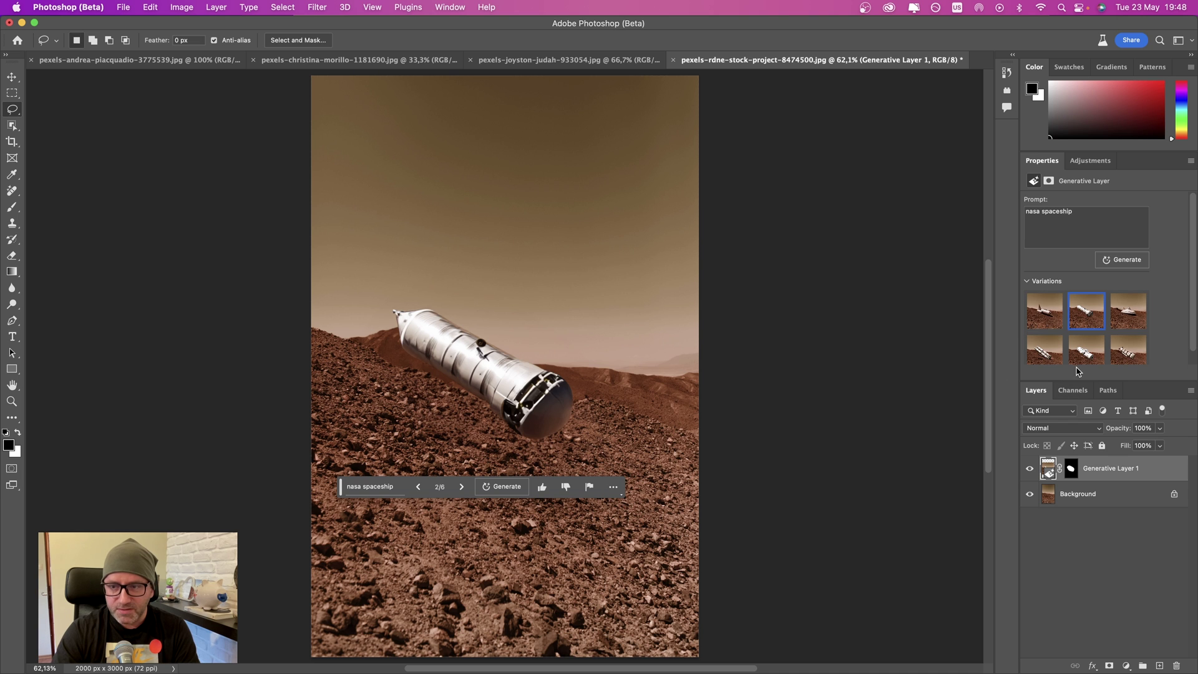
pyautogui.click(418, 487)
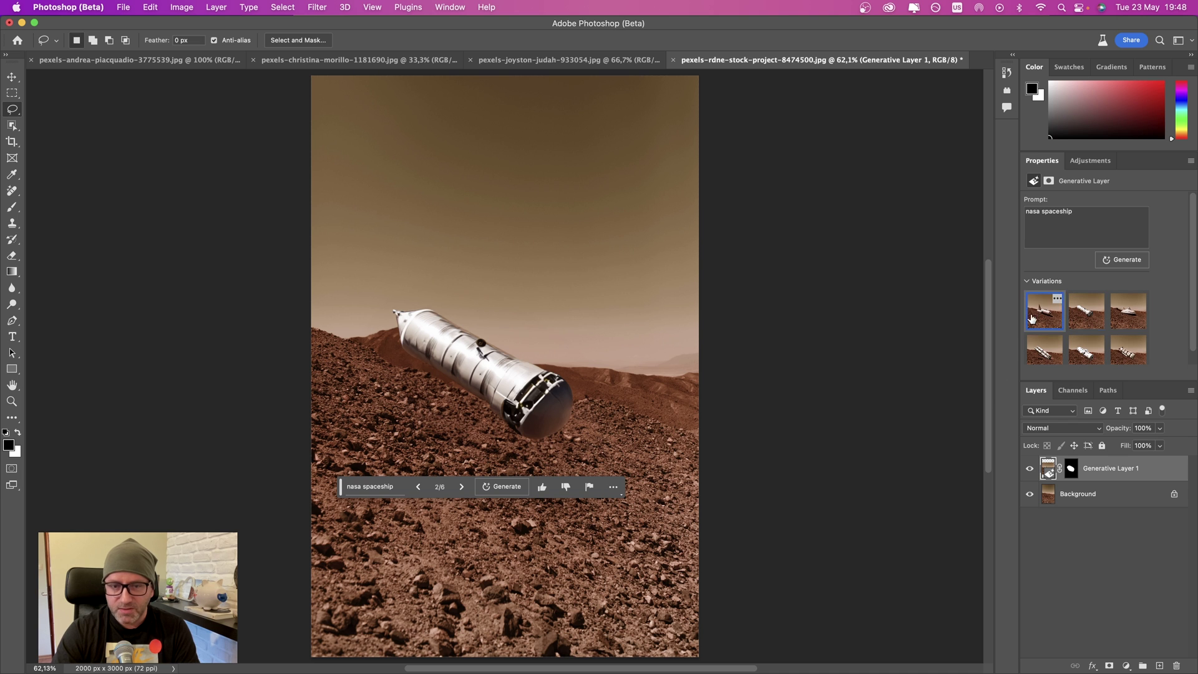
pyautogui.click(593, 60)
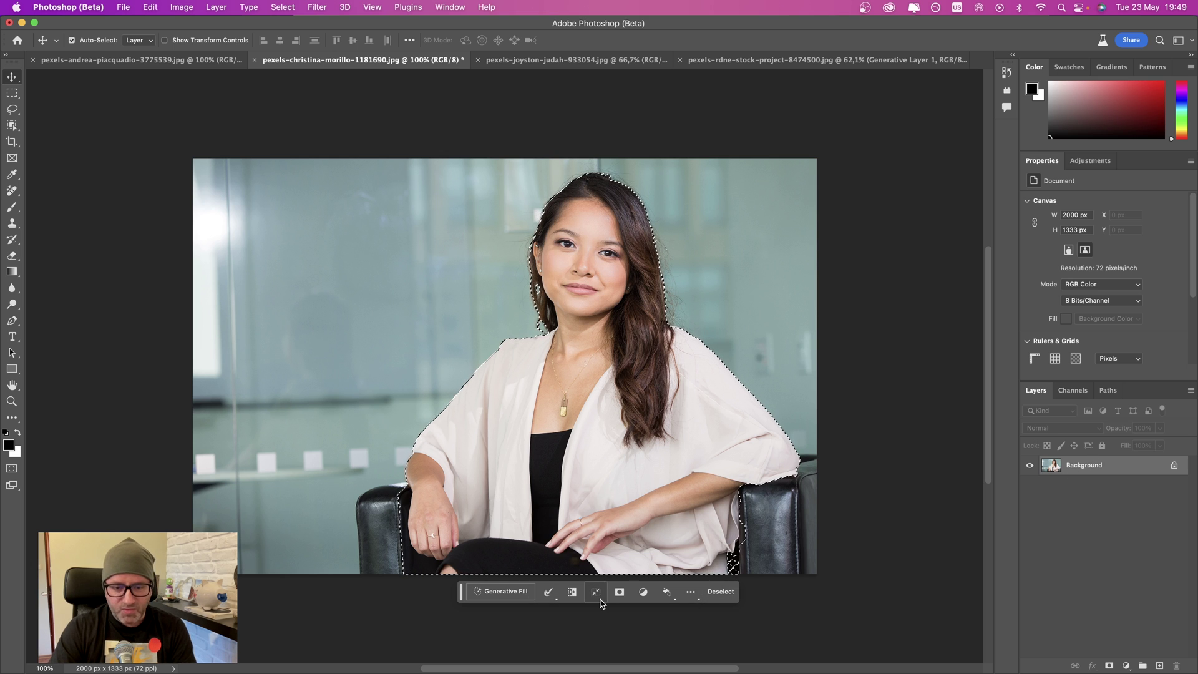
# Step: Contract the woman's selection by 3 pixels and invert it to select the office background
pyautogui.click(556, 600)
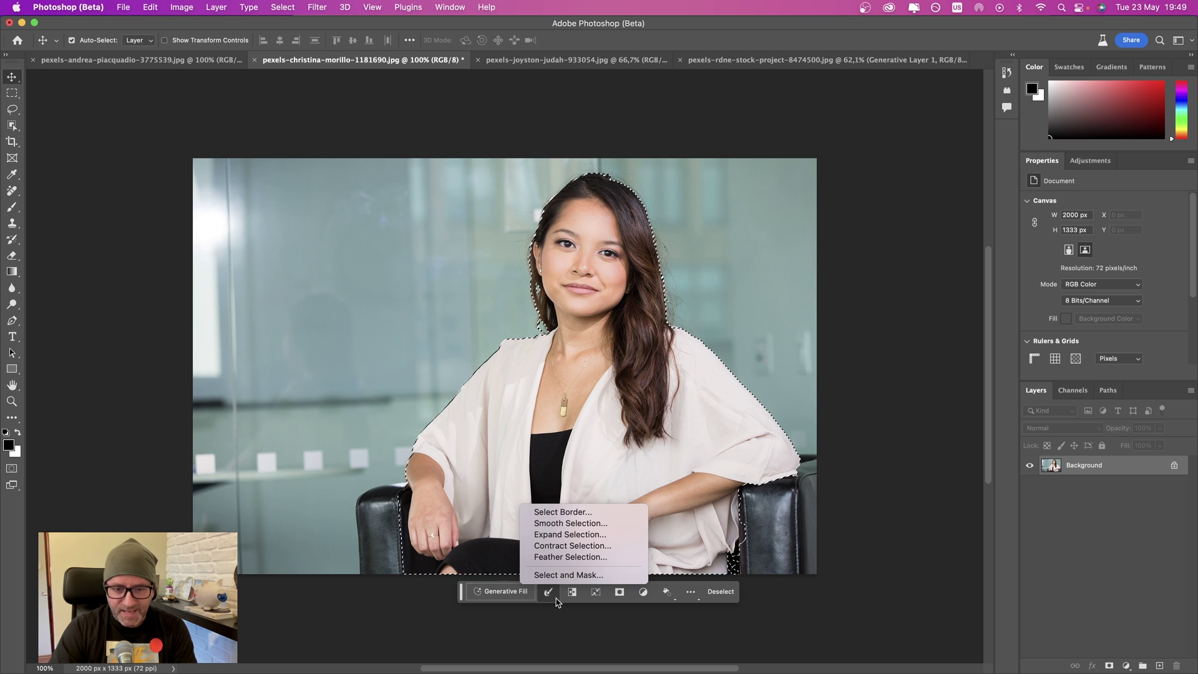
pyautogui.click(584, 545)
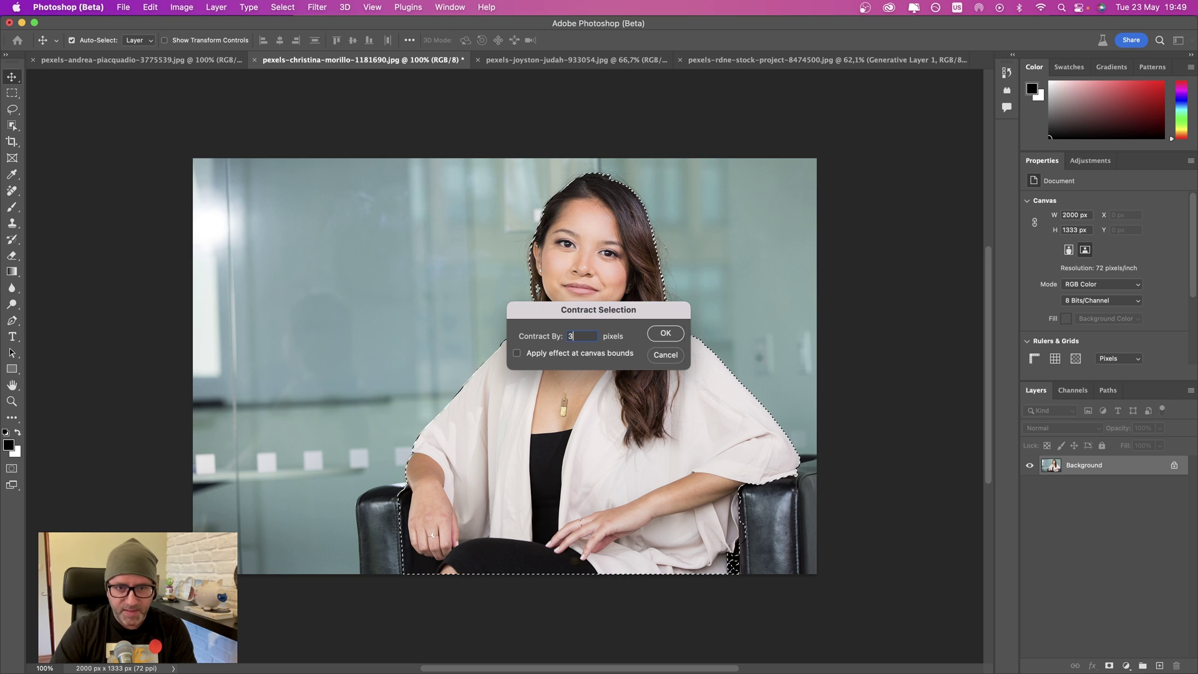
pyautogui.click(665, 355)
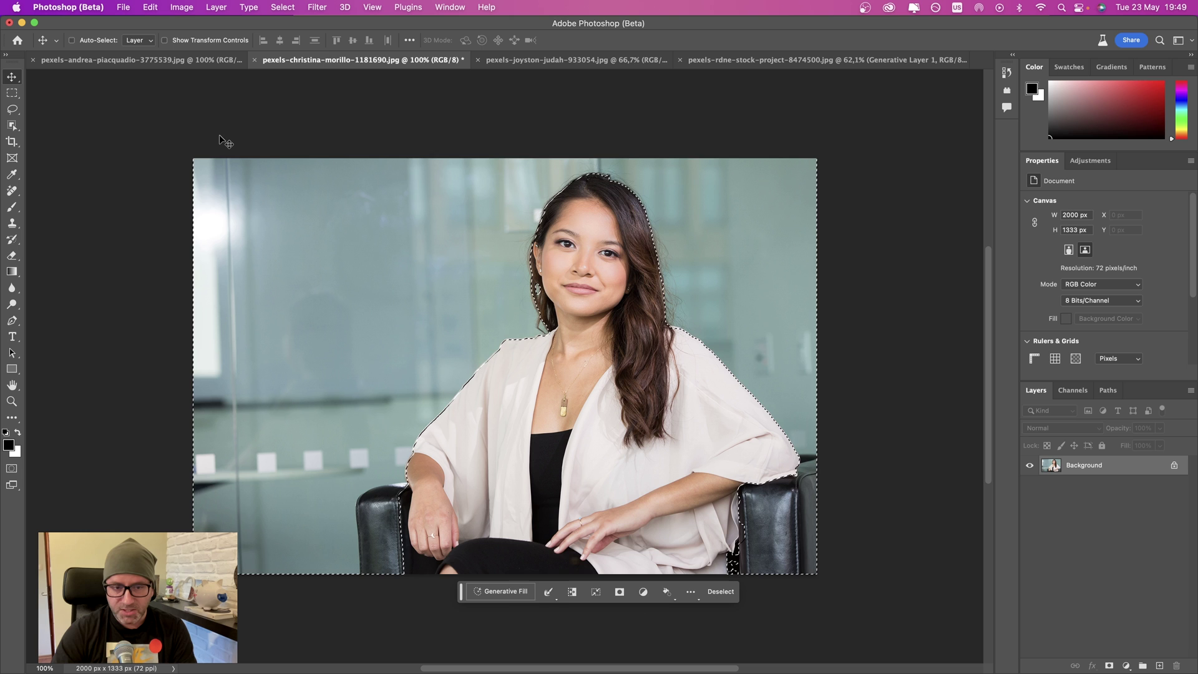
pyautogui.press('super+shift+i')
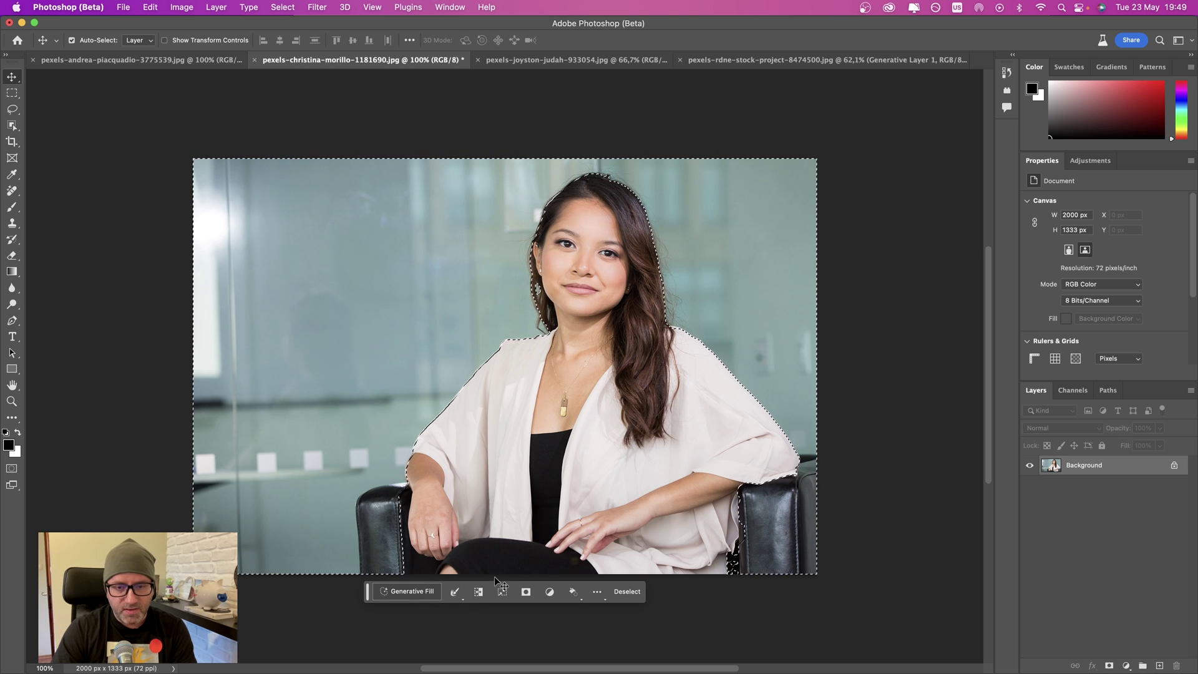
# Step: Generative-fill the background with 'sunny tropical beach' and keep the third, green-hillside variation
pyautogui.click(410, 593)
pyautogui.write('su')
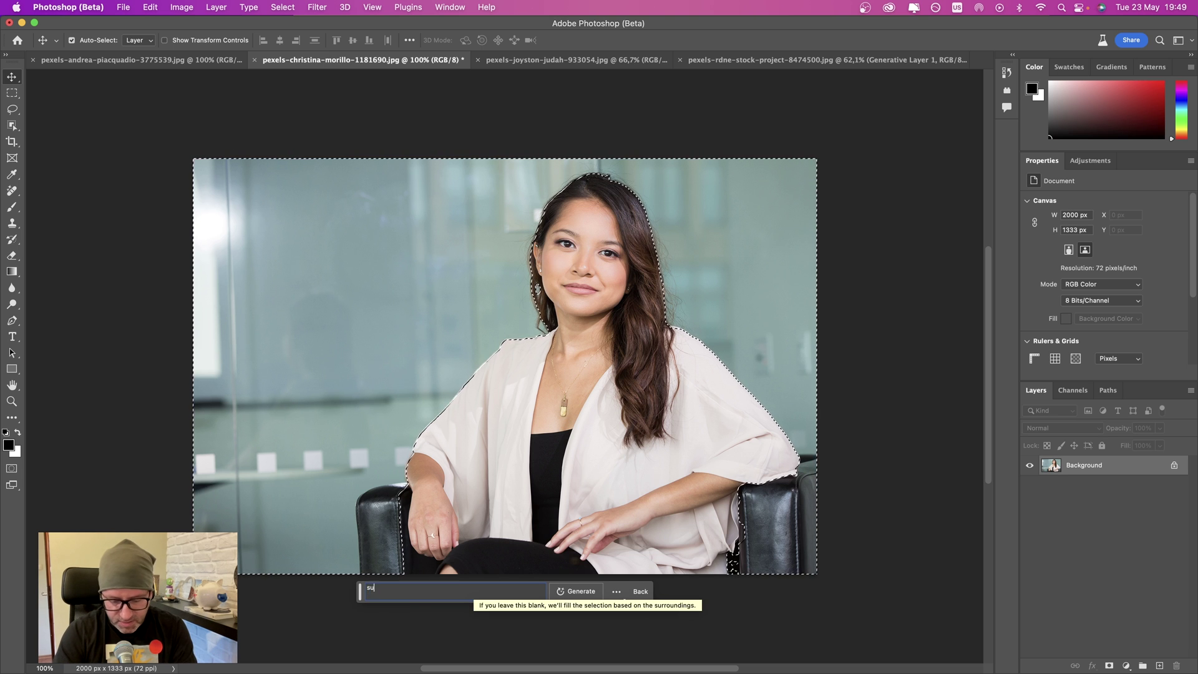
pyautogui.write('nnybeach')
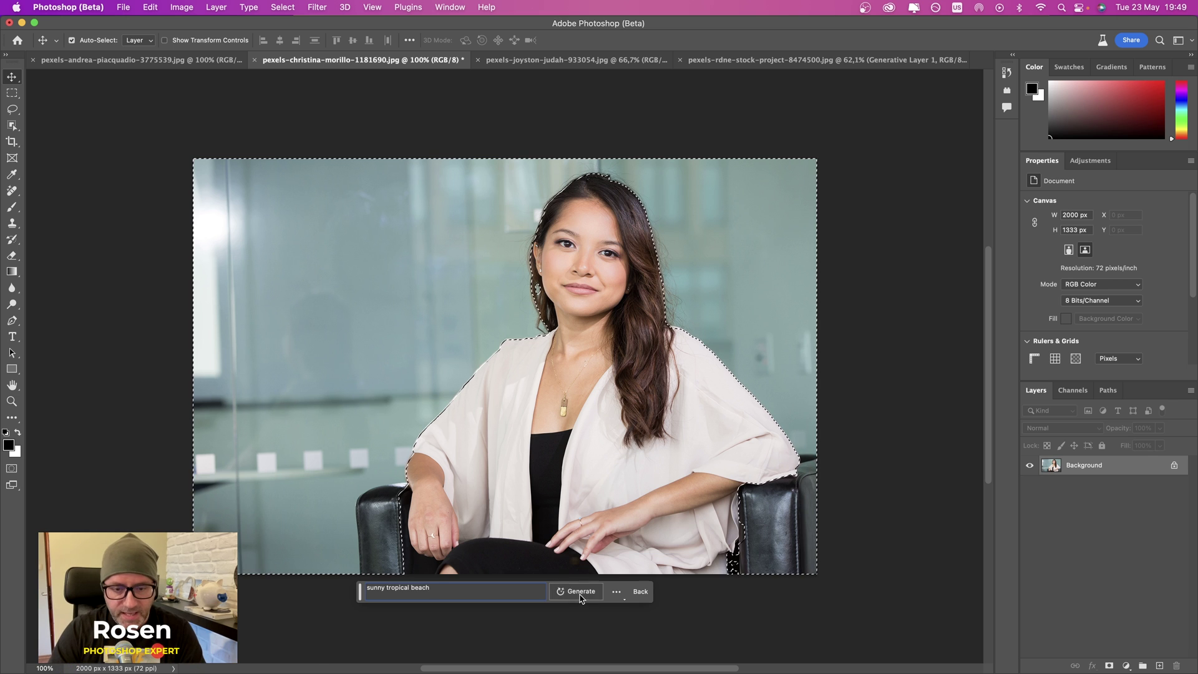
pyautogui.click(577, 592)
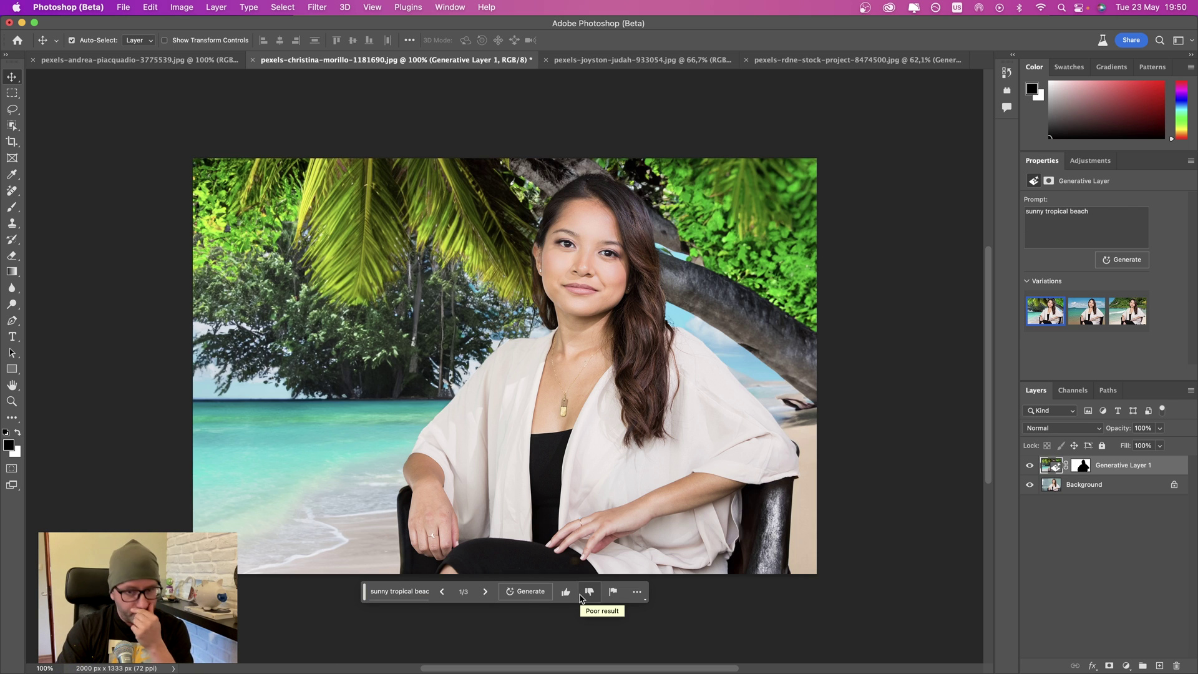
pyautogui.hscroll(-1, 580, 598)
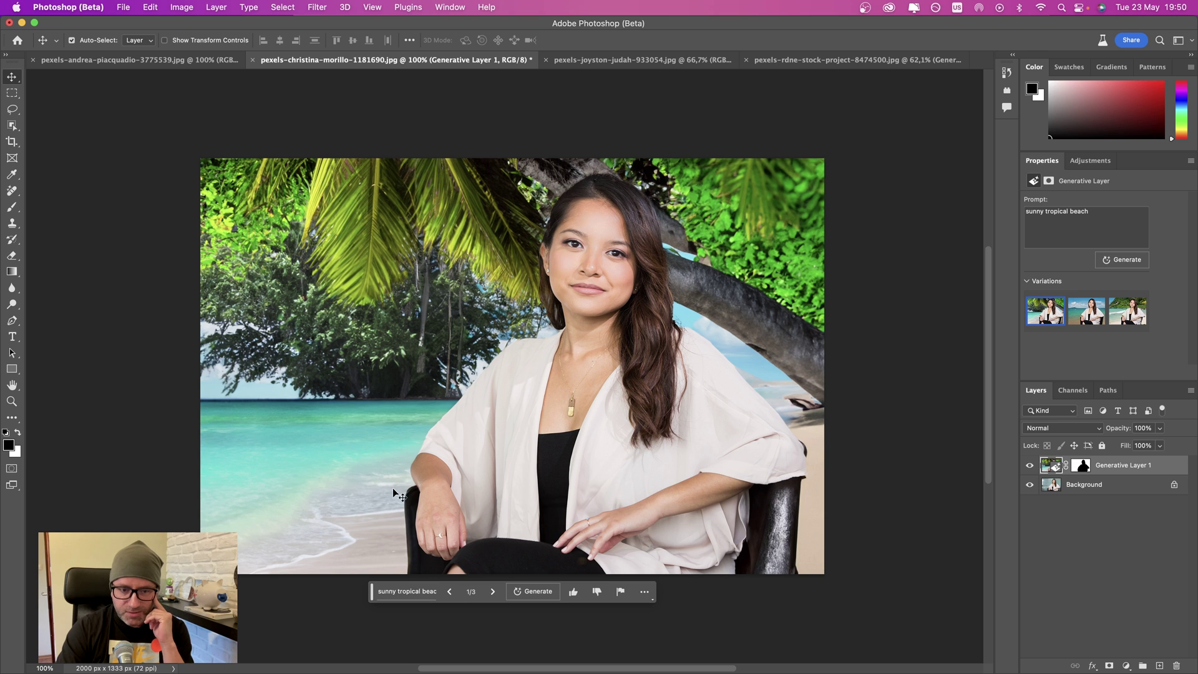
pyautogui.click(1086, 310)
pyautogui.click(1130, 318)
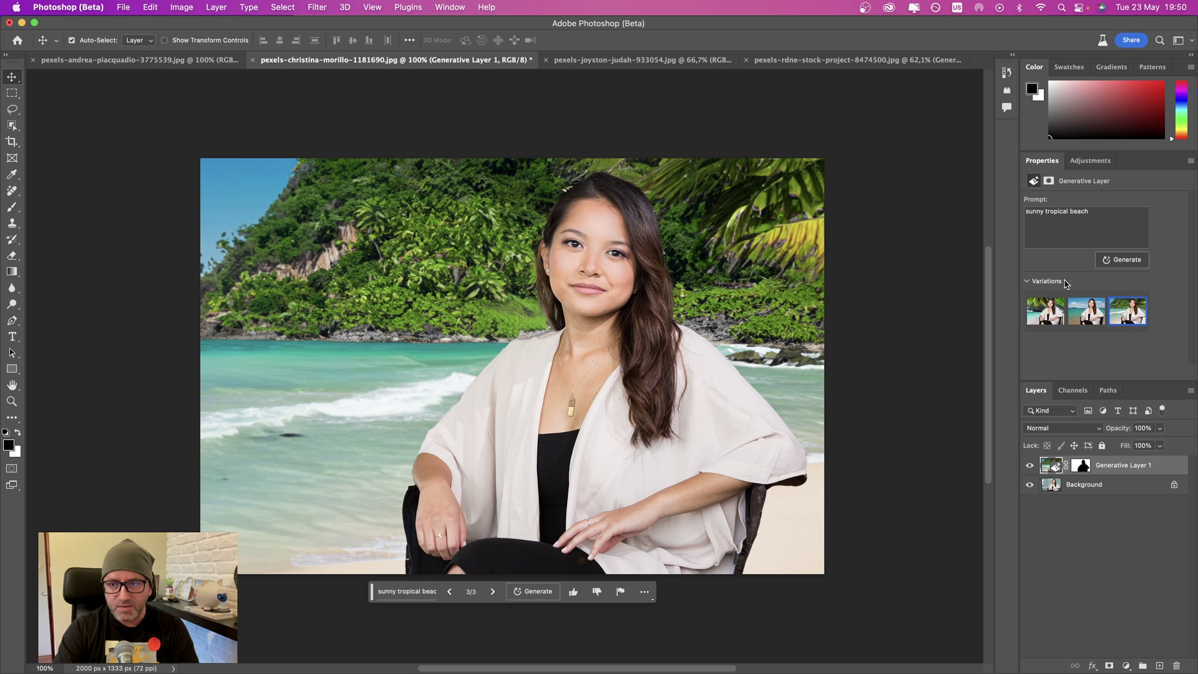
# Step: Apply the Cinematic - Split Tone and Creative - Dark Fade presets to the beach portrait and expand the preset list
pyautogui.click(1090, 160)
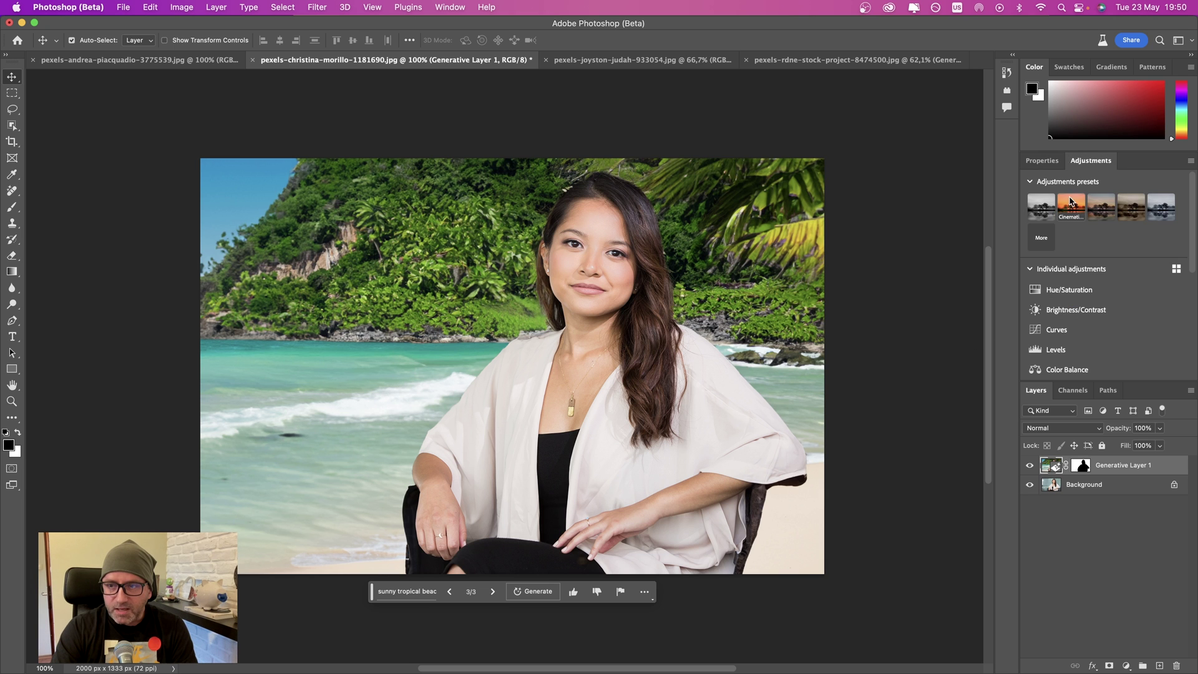
pyautogui.click(1071, 208)
pyautogui.click(1101, 208)
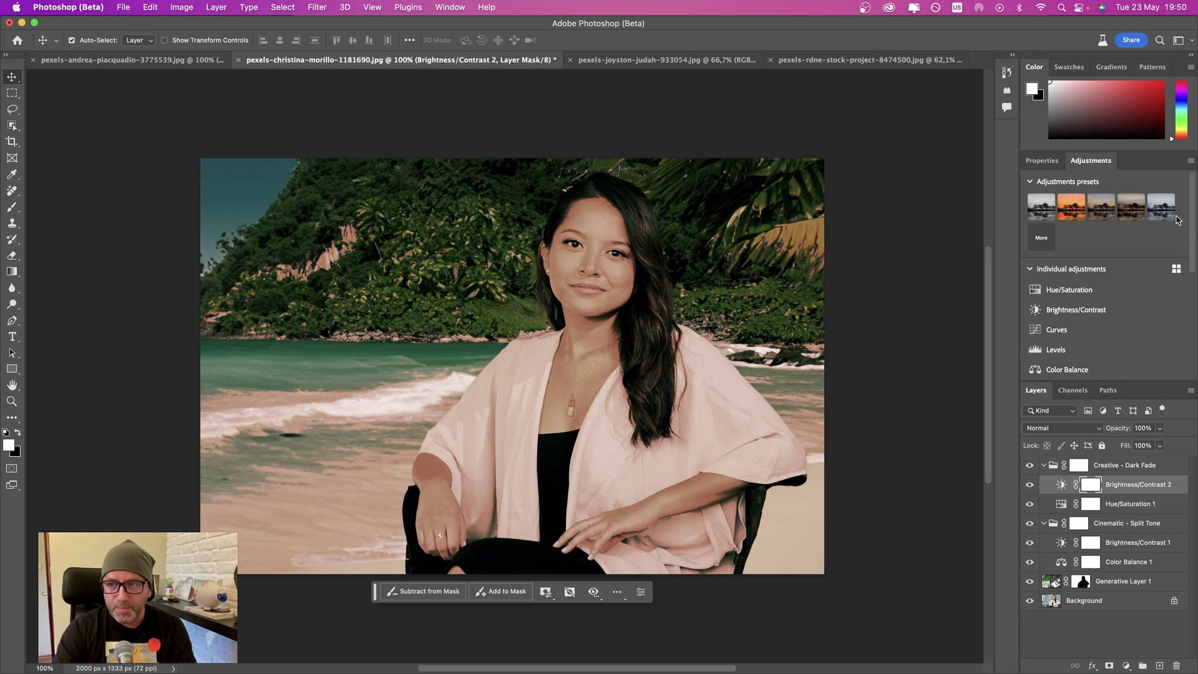
pyautogui.click(1040, 243)
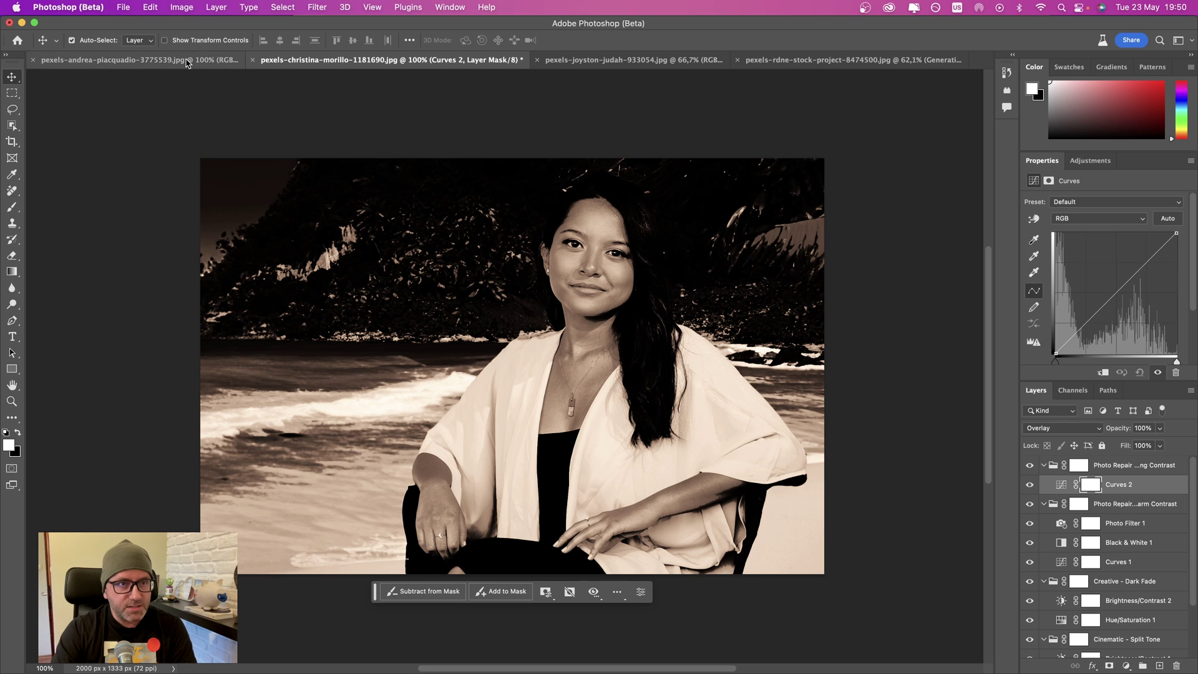
pyautogui.click(138, 59)
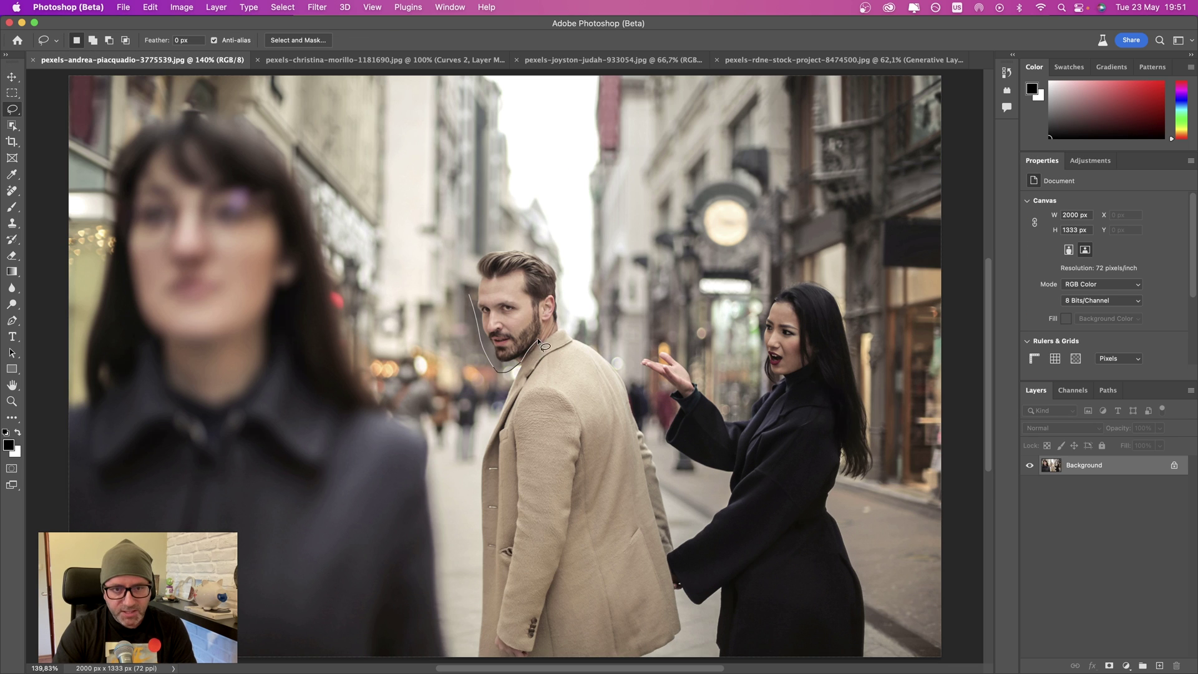
# Step: Lasso the man's head and generate a 'robot head', keeping the variation with ear speakers
pyautogui.moveTo(539, 339)
pyautogui.mouseDown()
pyautogui.moveTo(559, 326)
pyautogui.moveTo(564, 279)
pyautogui.mouseUp()
pyautogui.moveTo(471, 275); pyautogui.dragTo(493, 365)
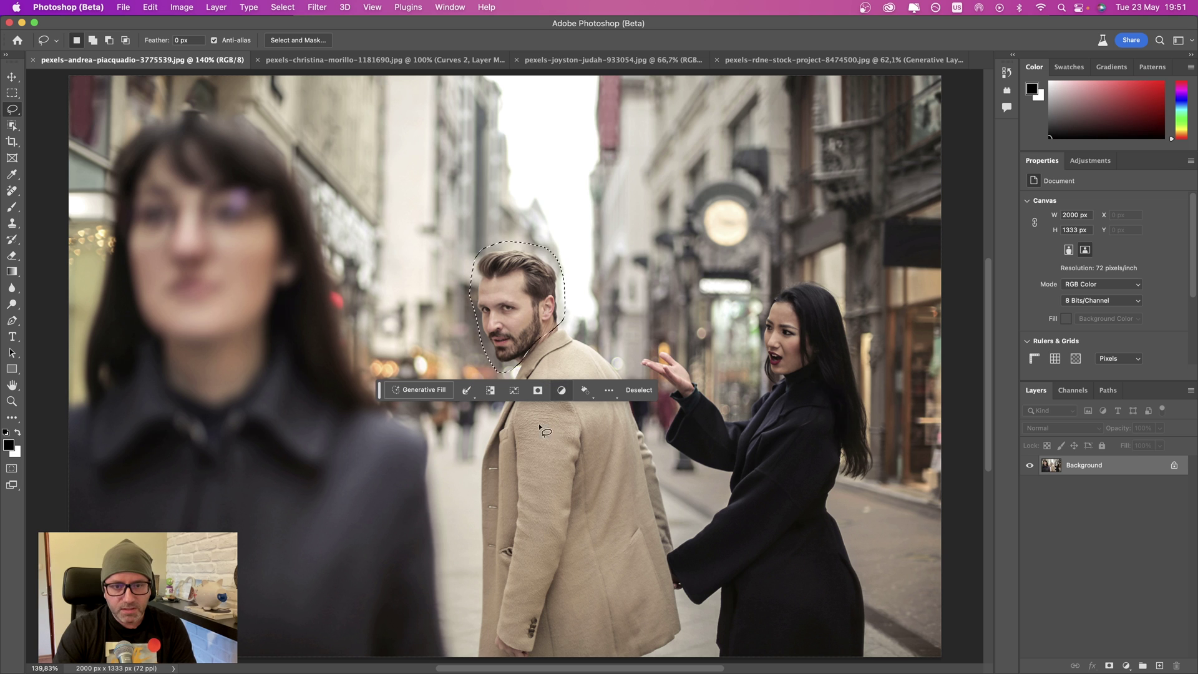
pyautogui.click(418, 390)
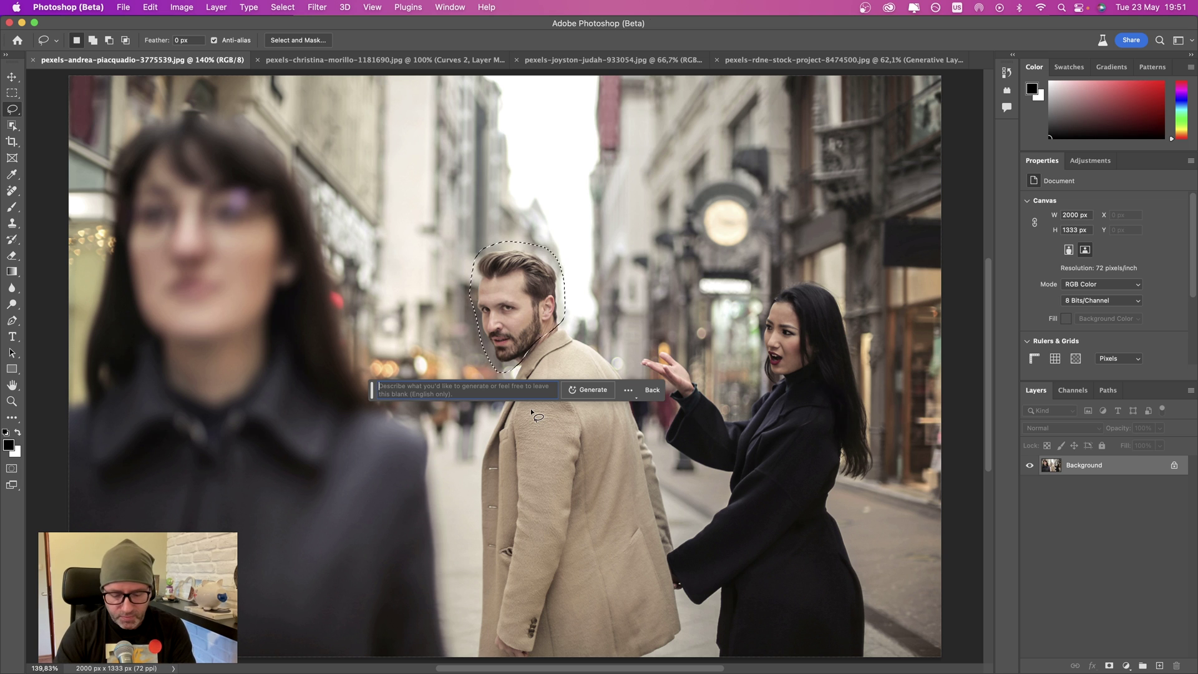
pyautogui.write('robot head')
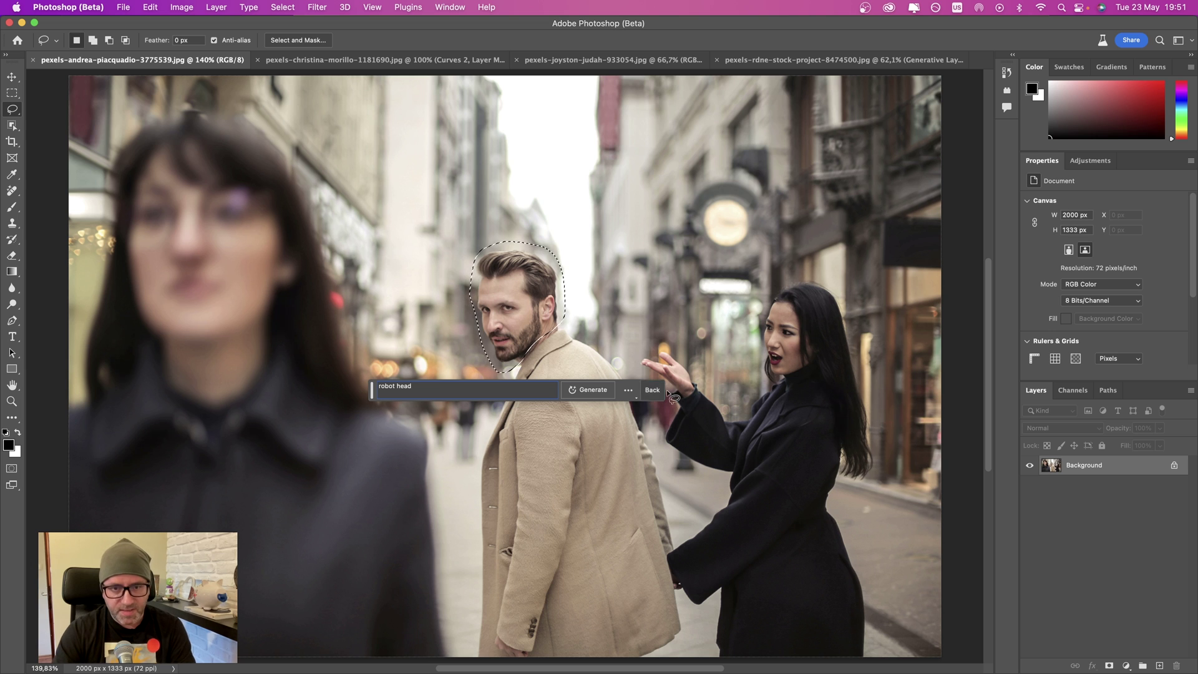
pyautogui.click(597, 390)
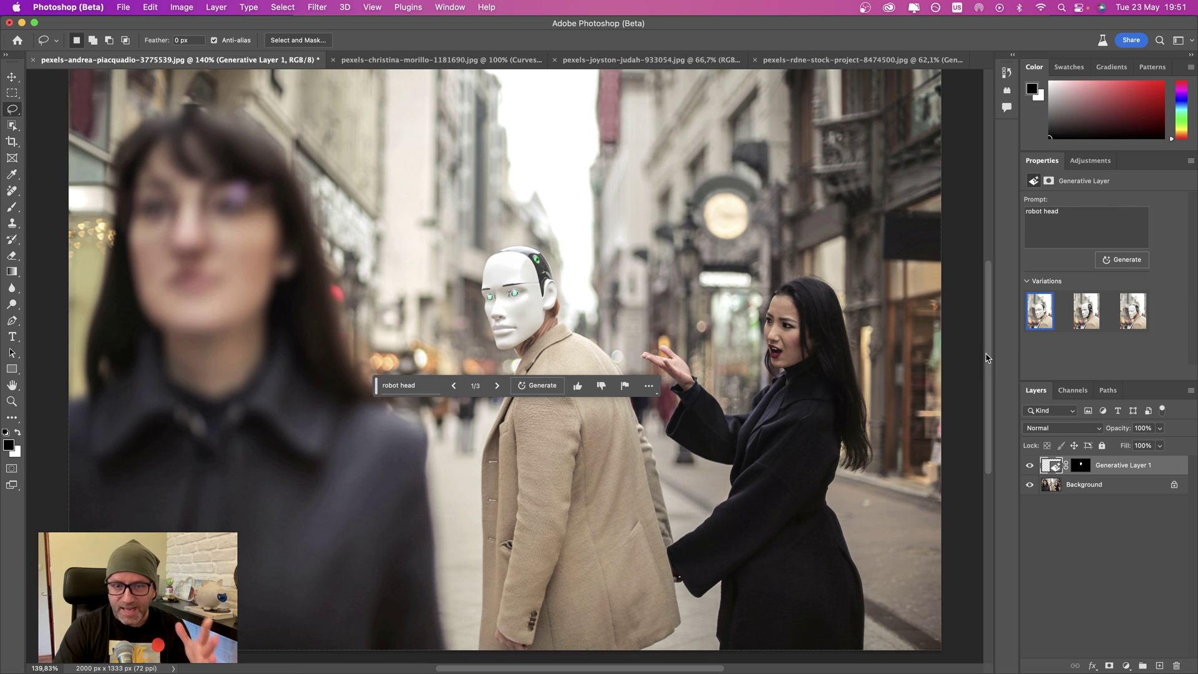
pyautogui.click(1092, 321)
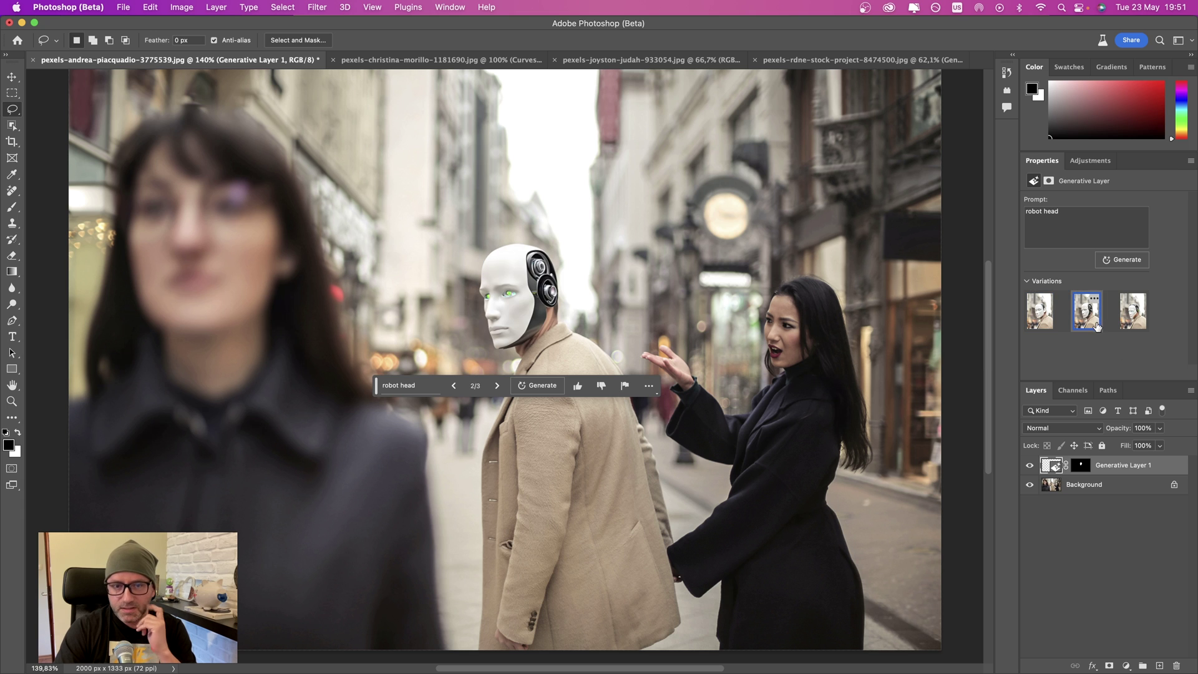
pyautogui.click(1128, 322)
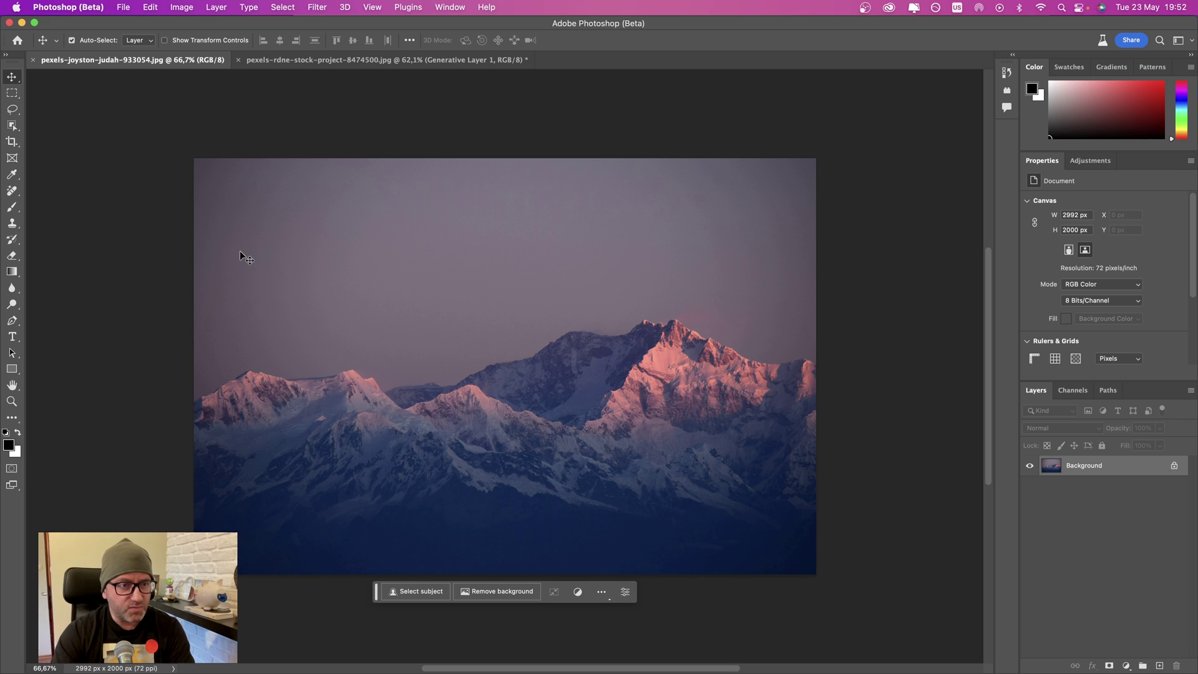
# Step: Crop-extend the mountain photo's canvas downward to 2992 × 2658 px
pyautogui.click(12, 142)
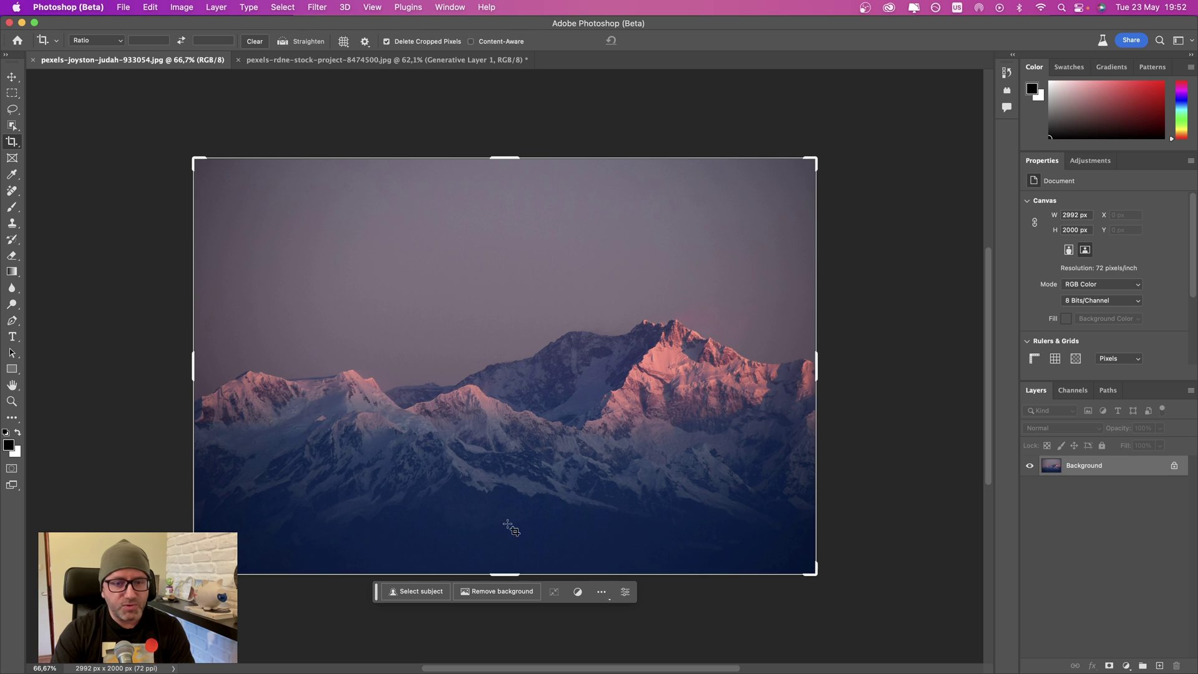
pyautogui.moveTo(505, 572); pyautogui.dragTo(503, 639)
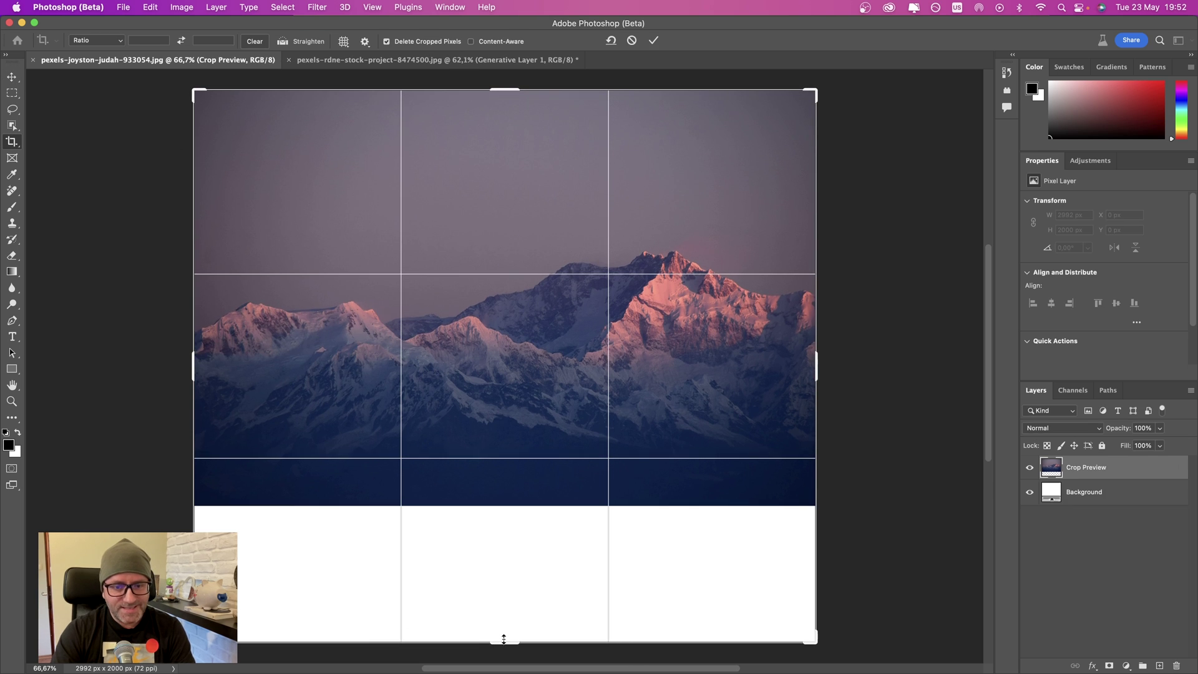
pyautogui.press('Return')
# Step: Marquee the bottom white strip and generative-fill it with 'ice covered land', keeping the third variation
pyautogui.click(11, 95)
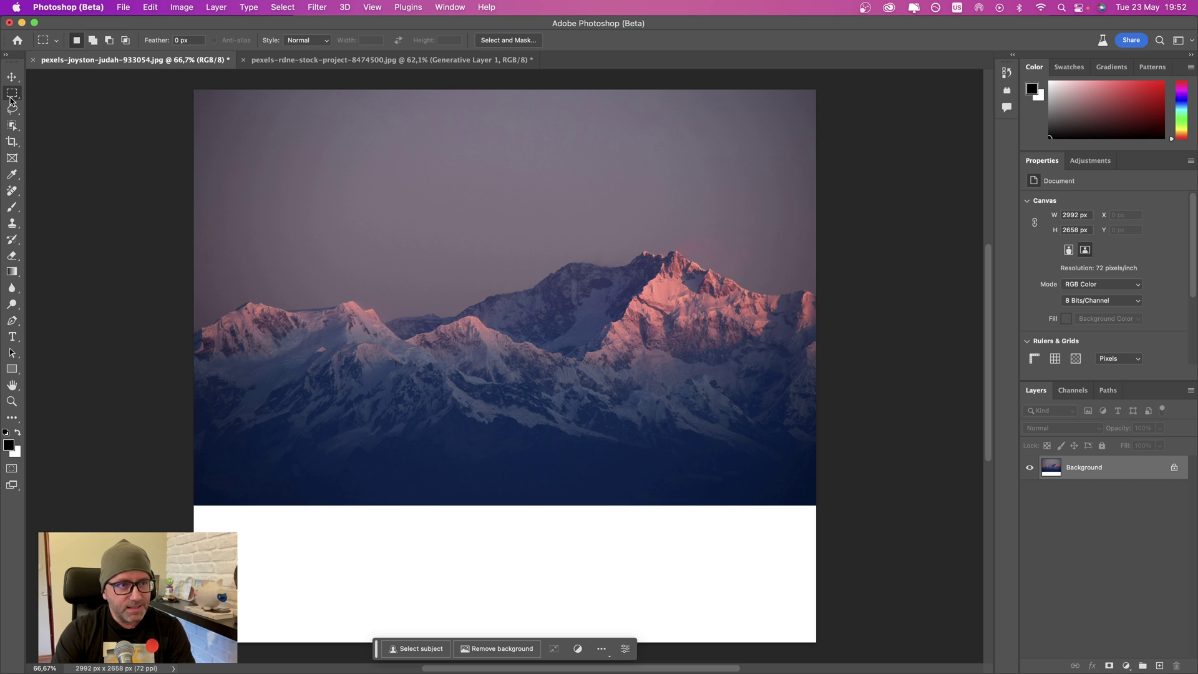
pyautogui.moveTo(184, 500); pyautogui.dragTo(832, 637)
pyautogui.click(409, 483)
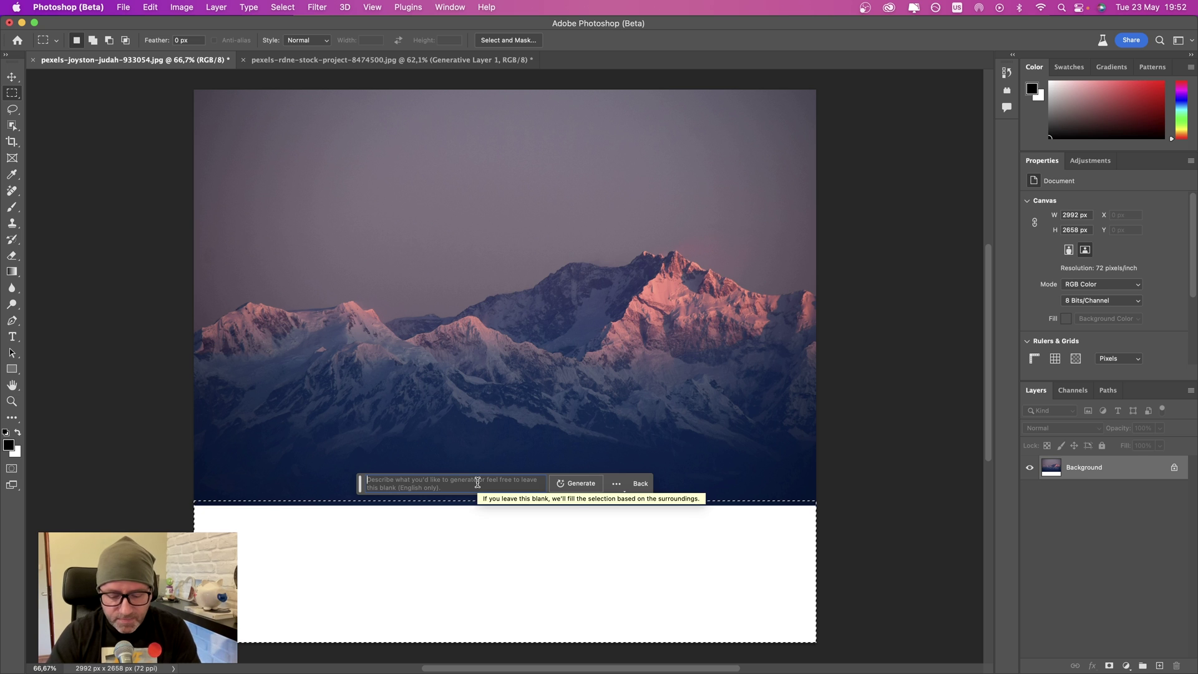
pyautogui.write('ice coverd')
pyautogui.write(' lake')
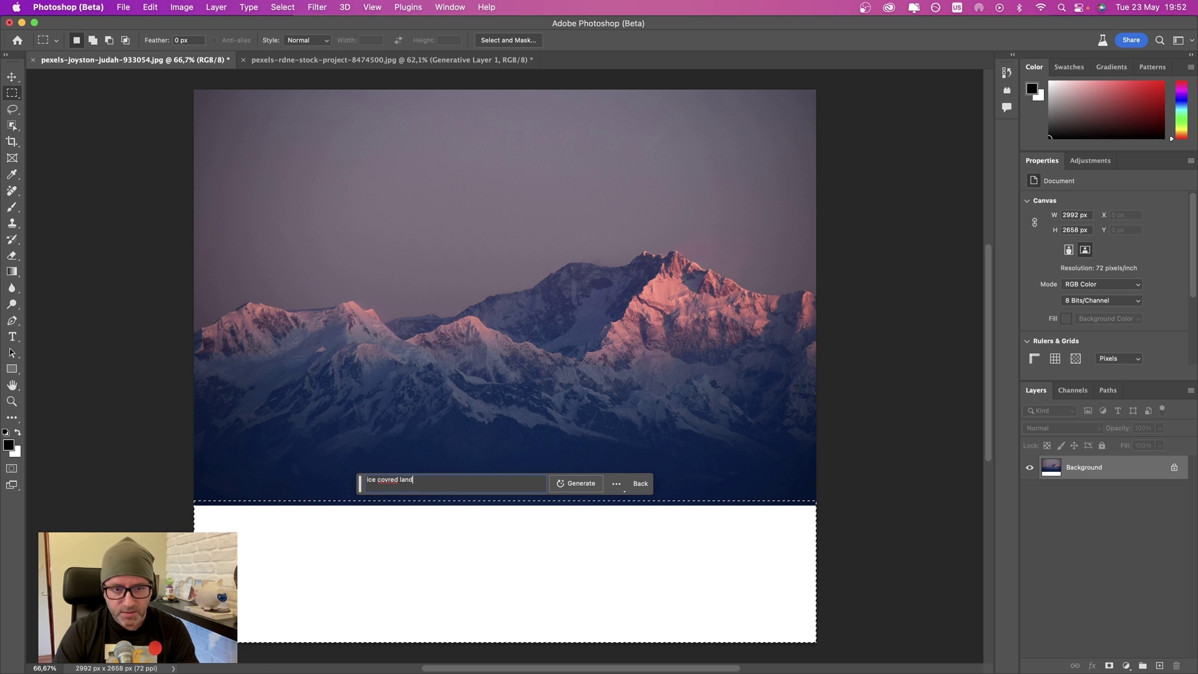
pyautogui.click(581, 485)
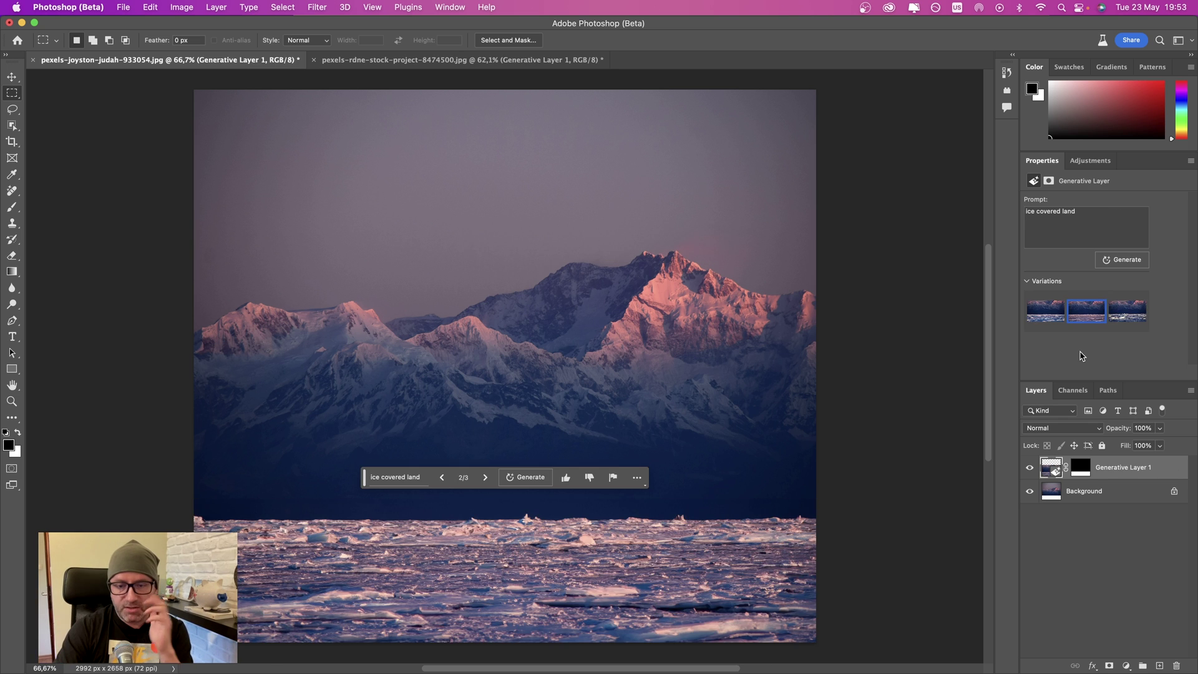
pyautogui.click(1133, 322)
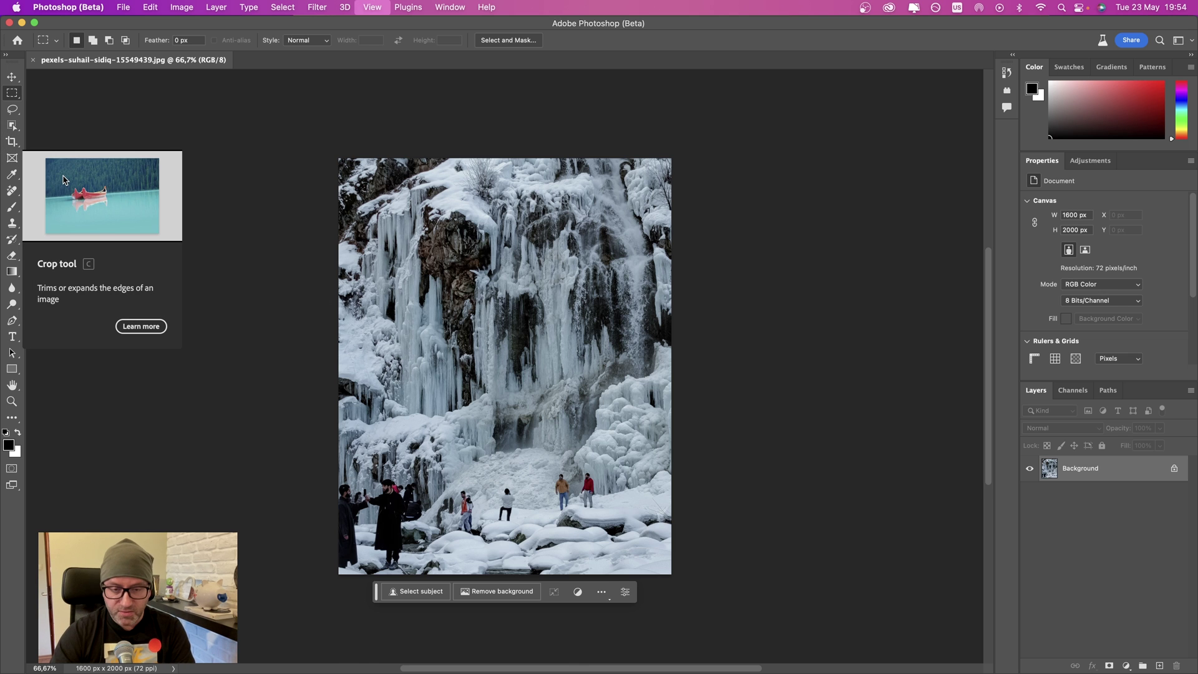
# Step: With the Remove tool at size 100, erase the orange-jacketed person and the group at the left
pyautogui.click(12, 190)
pyautogui.press('super+1')
pyautogui.press('[')
pyautogui.press('[')
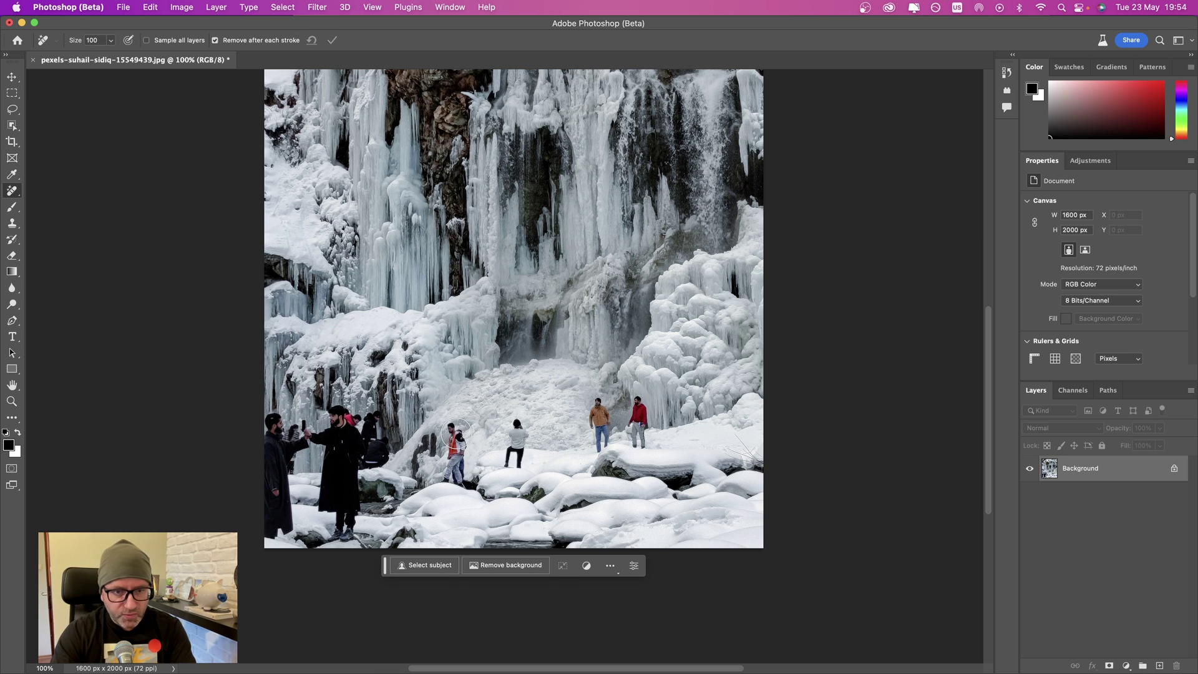
pyautogui.moveTo(456, 432); pyautogui.dragTo(454, 483)
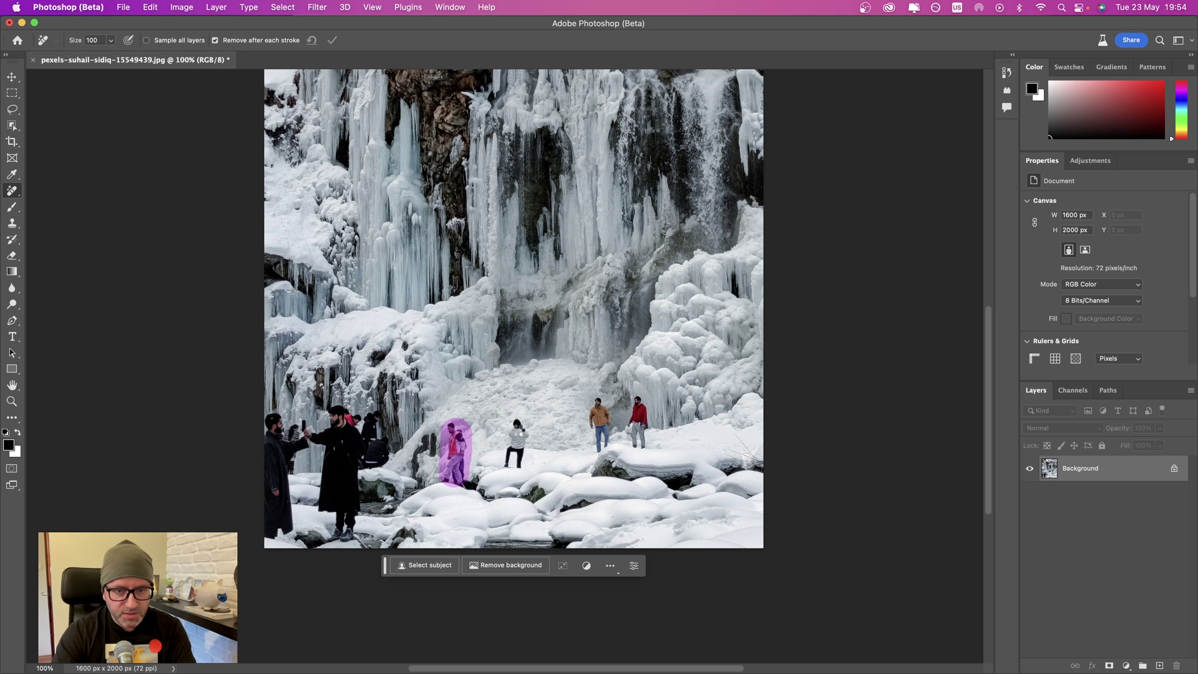
pyautogui.press('super+minus')
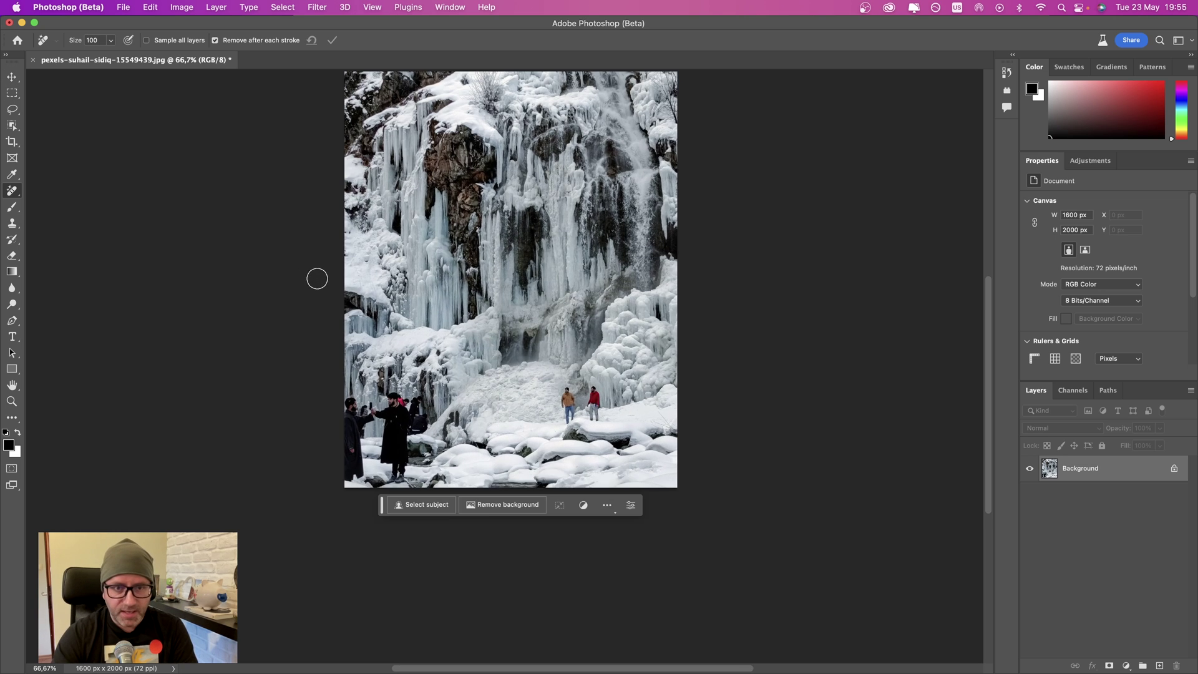
pyautogui.scroll(3, 317, 279)
pyautogui.moveTo(334, 504)
pyautogui.mouseDown()
pyautogui.moveTo(346, 573)
pyautogui.moveTo(369, 507)
pyautogui.moveTo(388, 561)
pyautogui.moveTo(413, 492)
pyautogui.mouseUp()
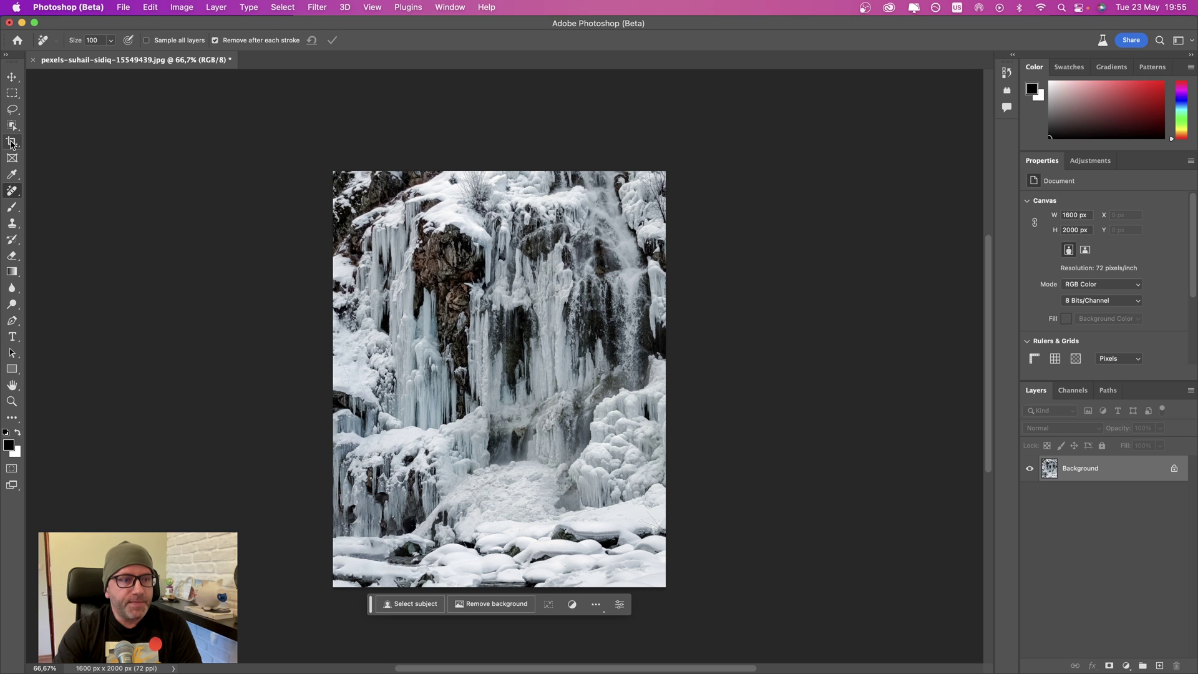
# Step: Widen the waterfall canvas to 3599 × 2000 px by extending both left and right edges
pyautogui.click(11, 143)
pyautogui.moveTo(328, 383); pyautogui.dragTo(249, 387)
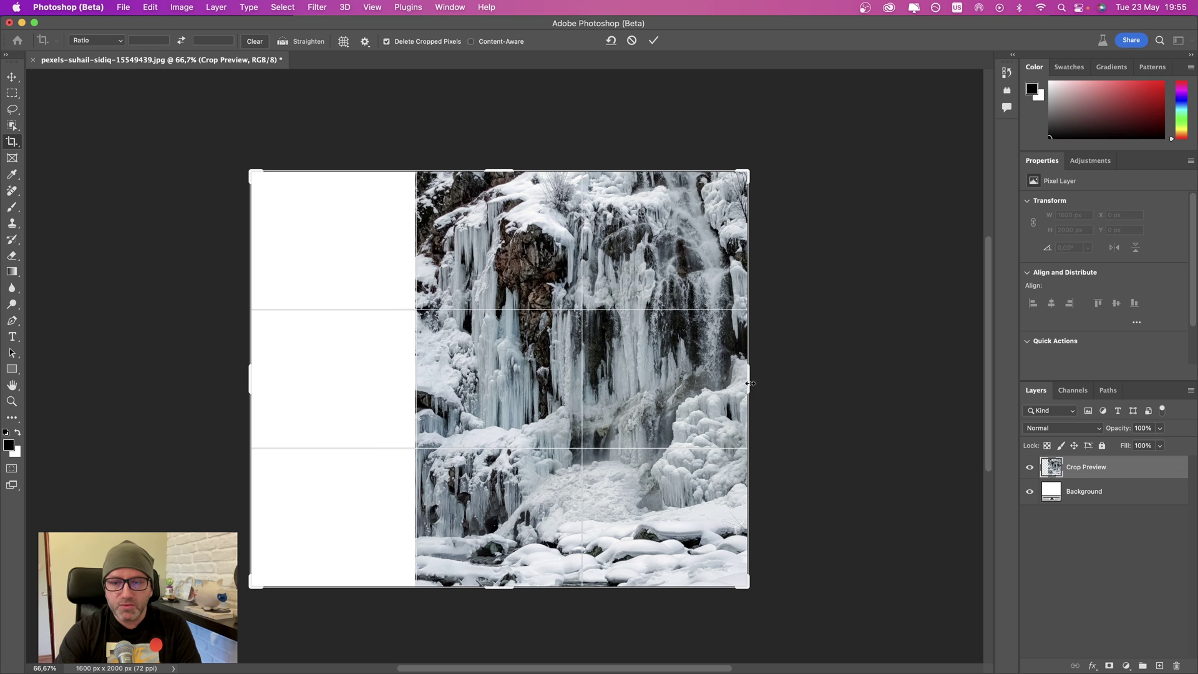
pyautogui.moveTo(749, 383); pyautogui.dragTo(872, 390)
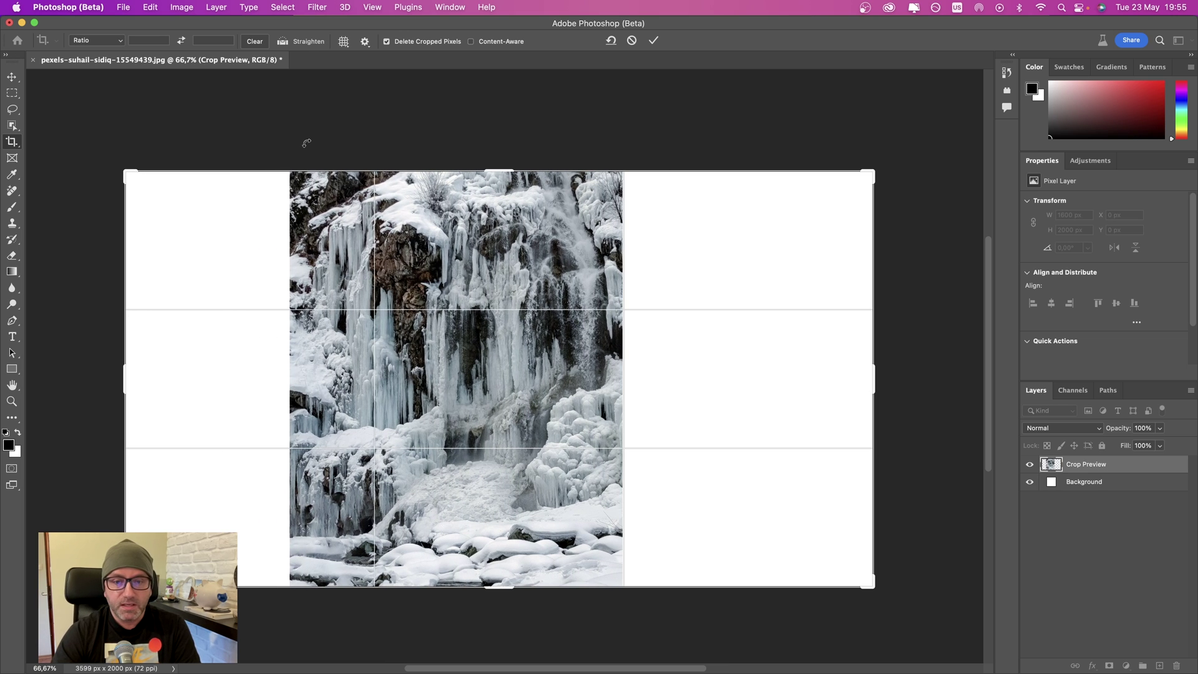
pyautogui.press('Return')
# Step: Select both side strips and Generative Fill them with an empty prompt, keeping the third variation
pyautogui.press('m')
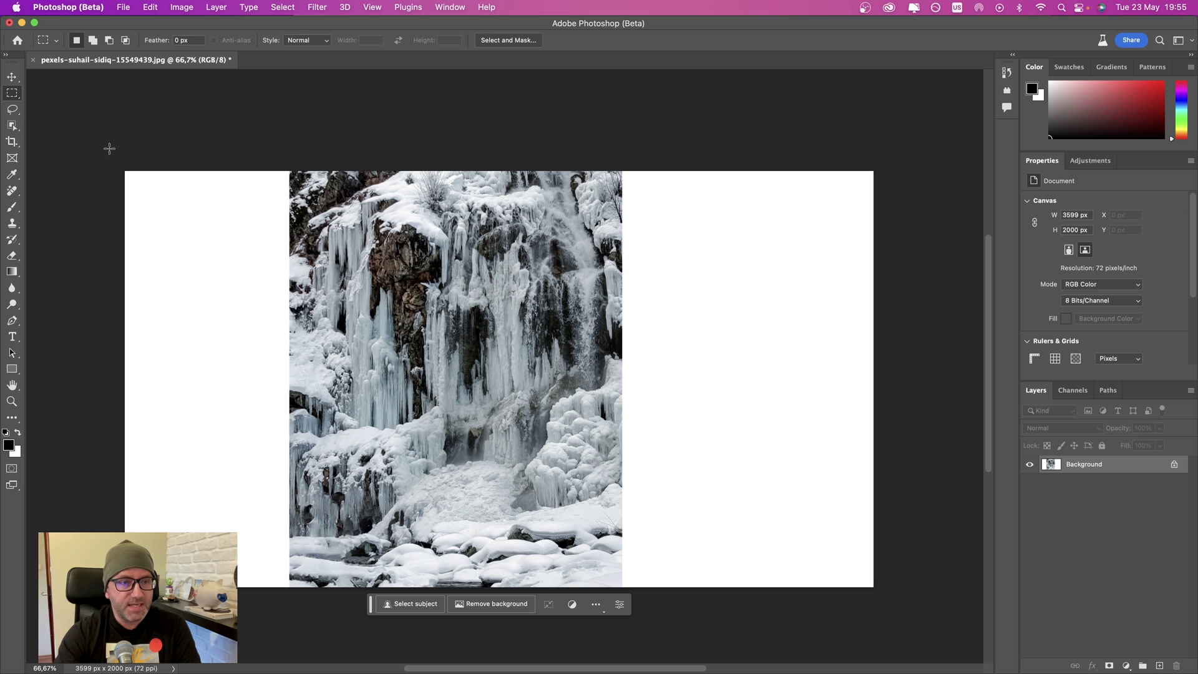
pyautogui.moveTo(93, 142); pyautogui.dragTo(292, 626)
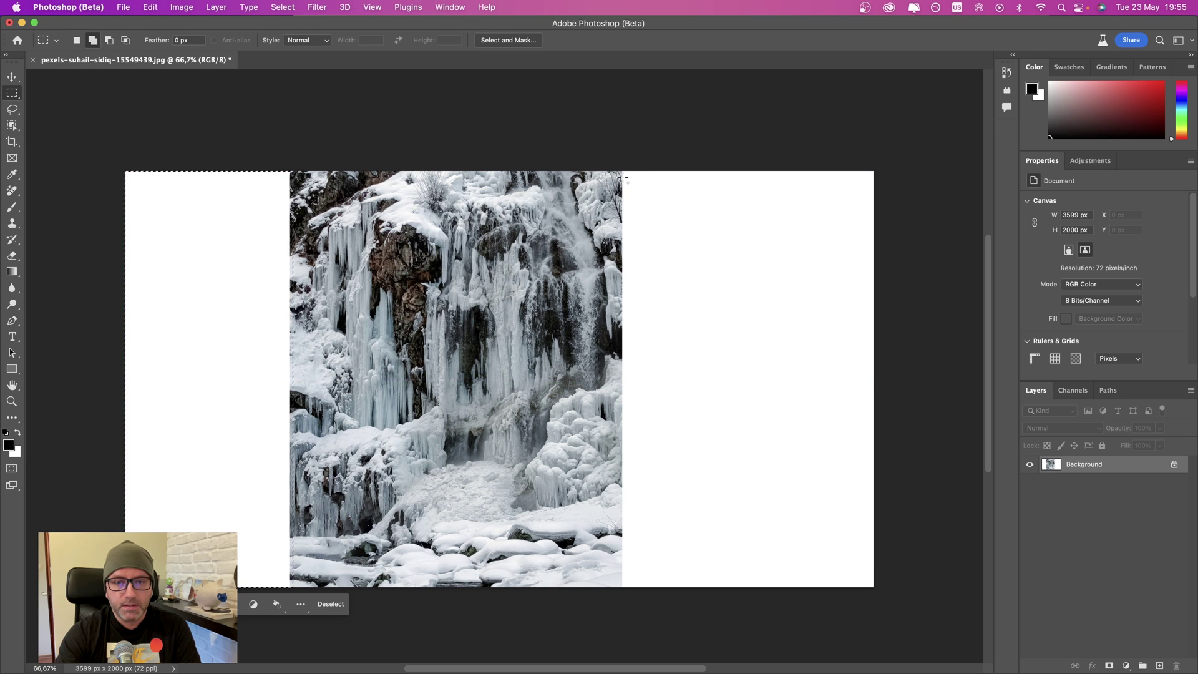
pyautogui.moveTo(622, 178); pyautogui.dragTo(886, 608)
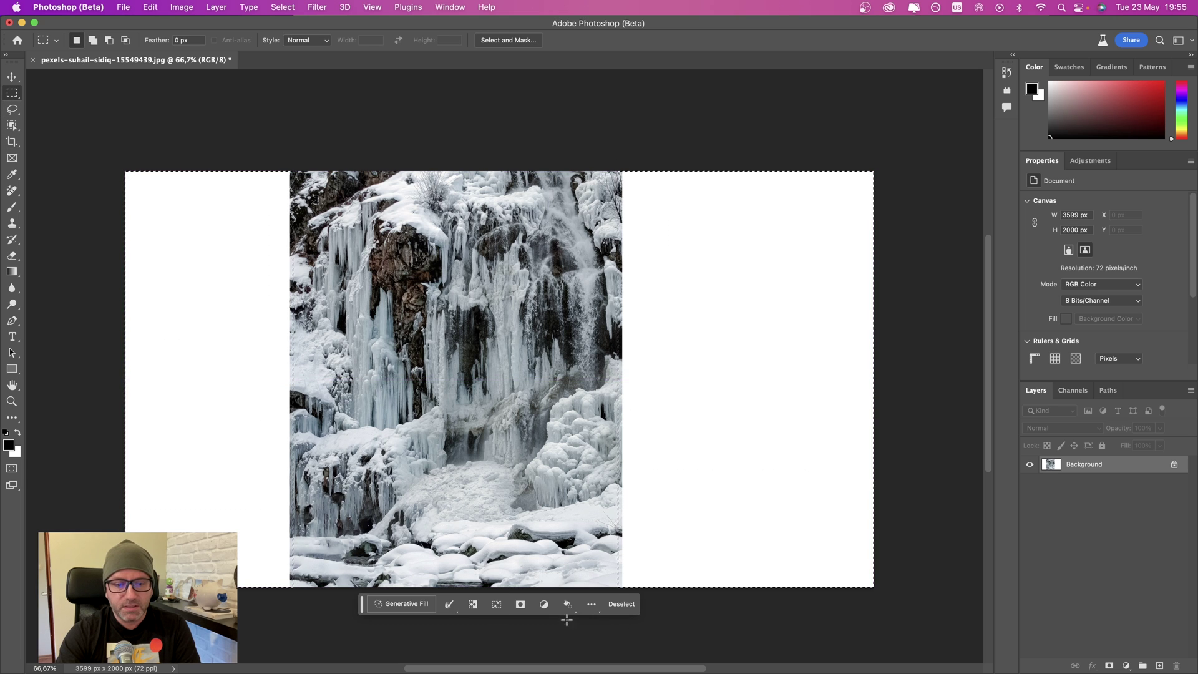
pyautogui.click(419, 609)
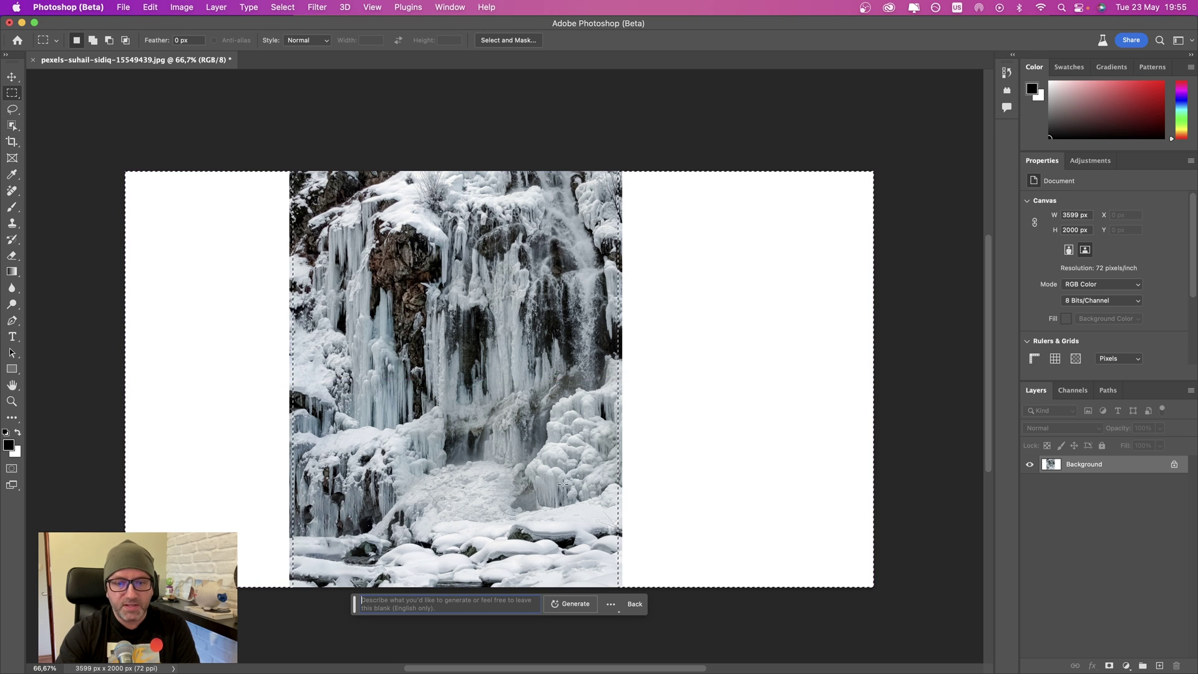
pyautogui.click(568, 607)
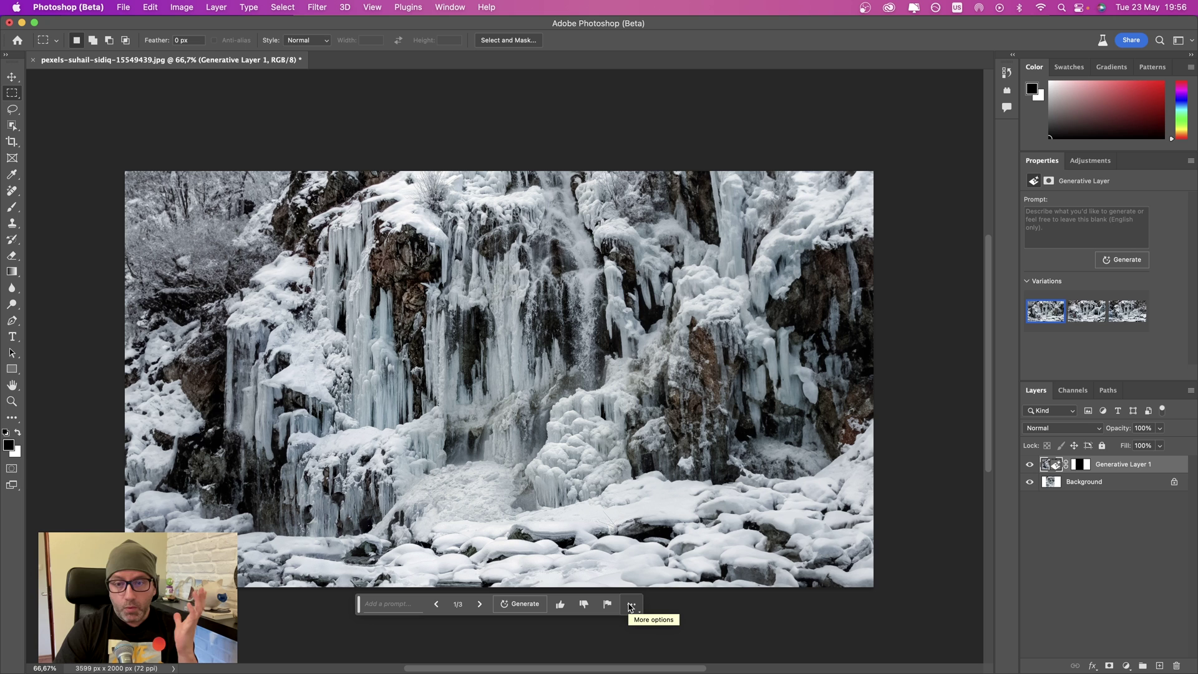
pyautogui.click(1086, 310)
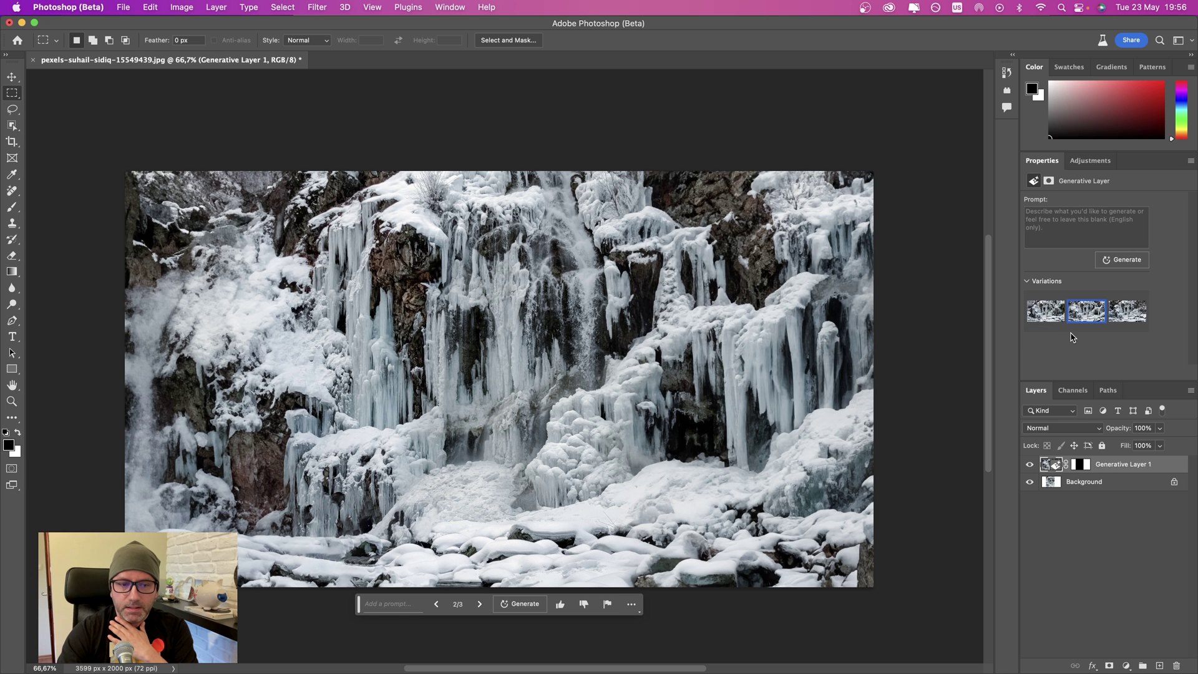
pyautogui.click(1117, 315)
pyautogui.press('super+minus')
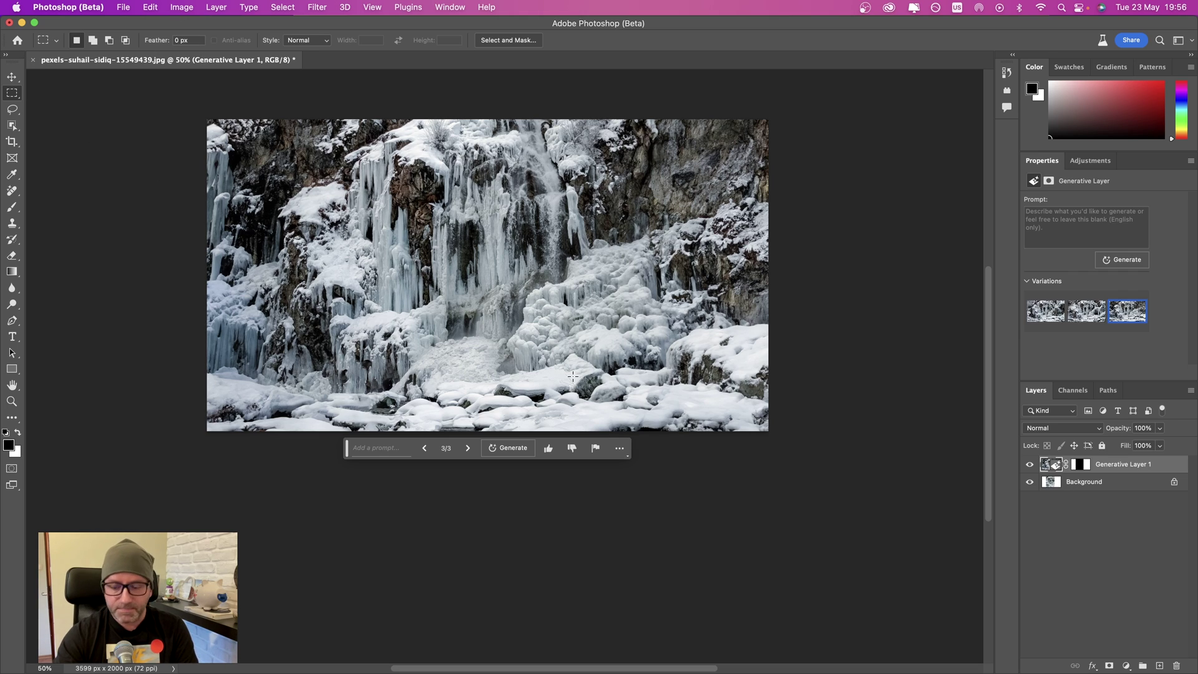
pyautogui.press('l')
pyautogui.press('super+plus')
pyautogui.press('super+plus')
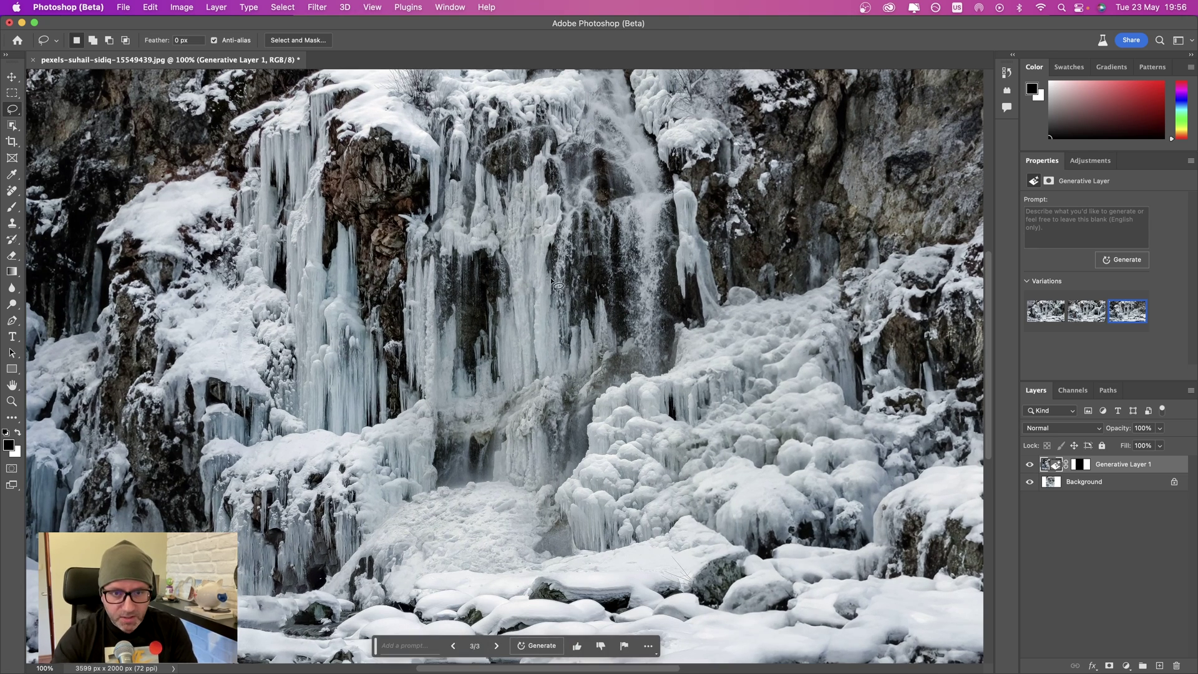
# Step: Lasso a snow patch below the waterfall and generate an 'ice climber', keeping the third variation
pyautogui.moveTo(473, 476); pyautogui.dragTo(475, 472)
pyautogui.write('ice clim')
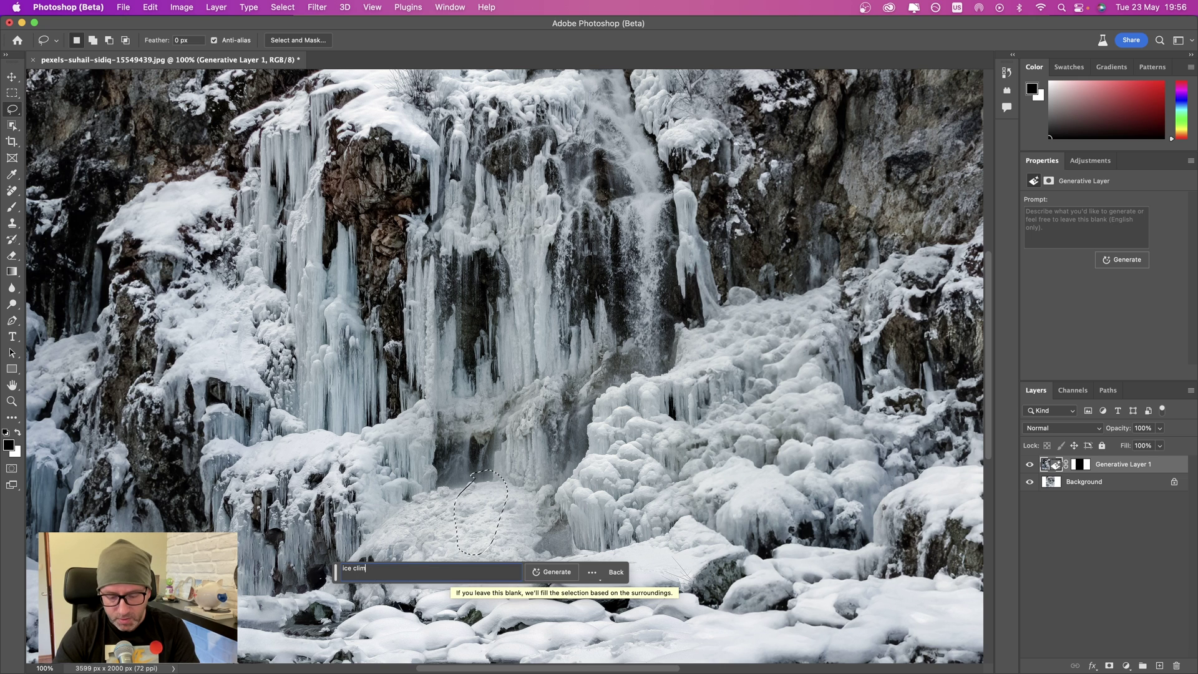
pyautogui.write('ber')
pyautogui.press('Return')
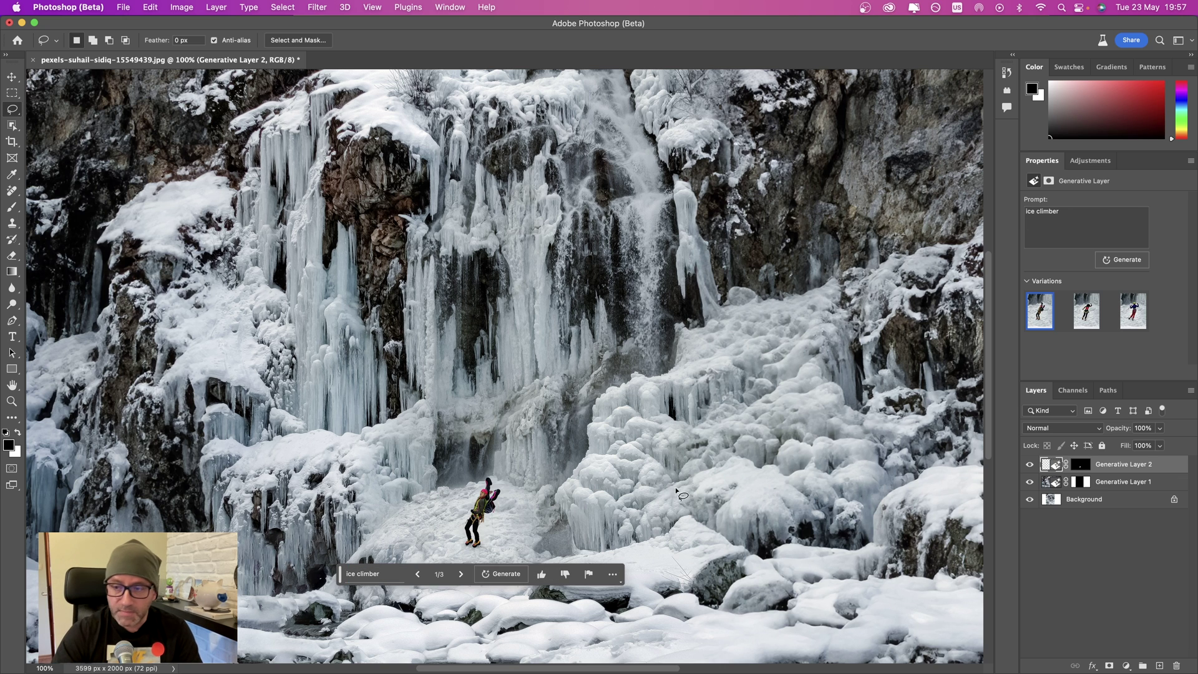
pyautogui.click(1085, 315)
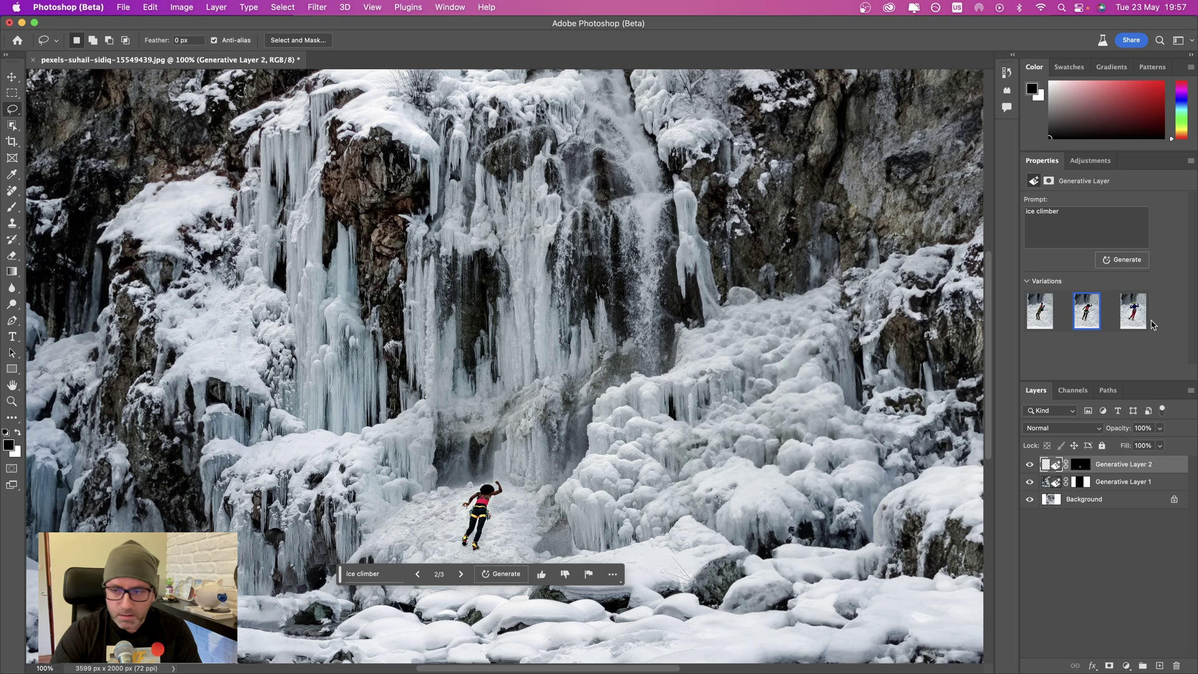
pyautogui.click(1135, 312)
# Step: Toggle the generative layers' visibility to compare the climber against the original image
pyautogui.scroll(-3, 527, 406)
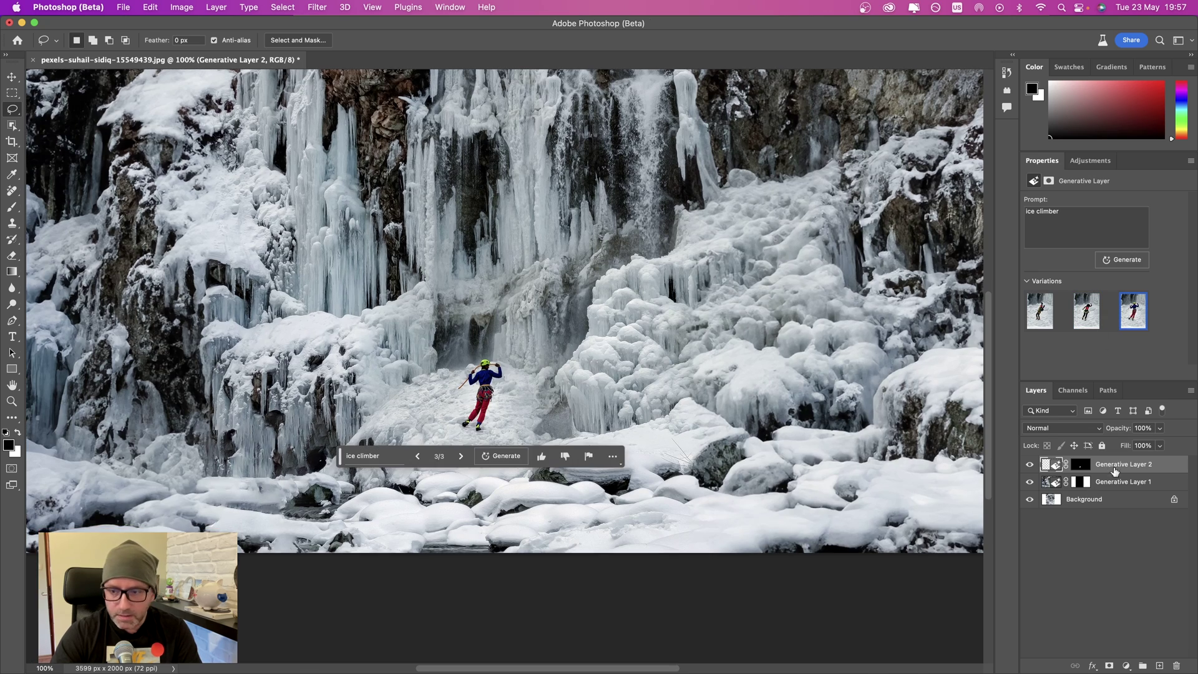
pyautogui.click(1029, 464)
pyautogui.click(1029, 465)
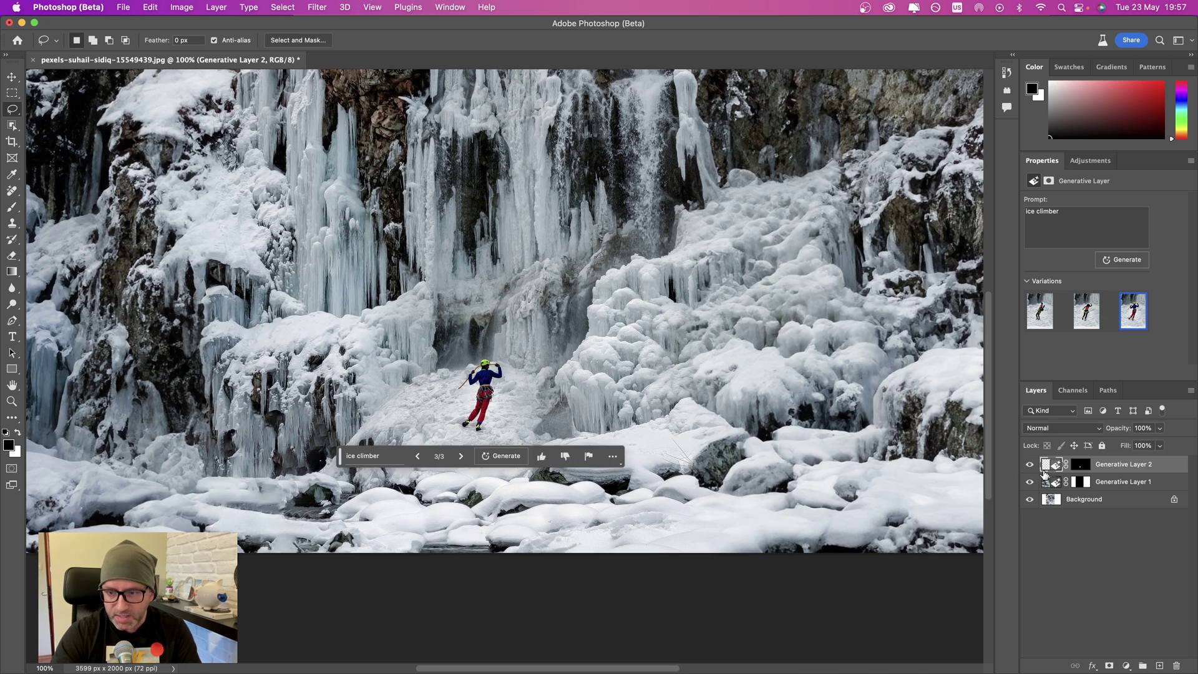
pyautogui.click(1051, 481)
pyautogui.scroll(5, 527, 410)
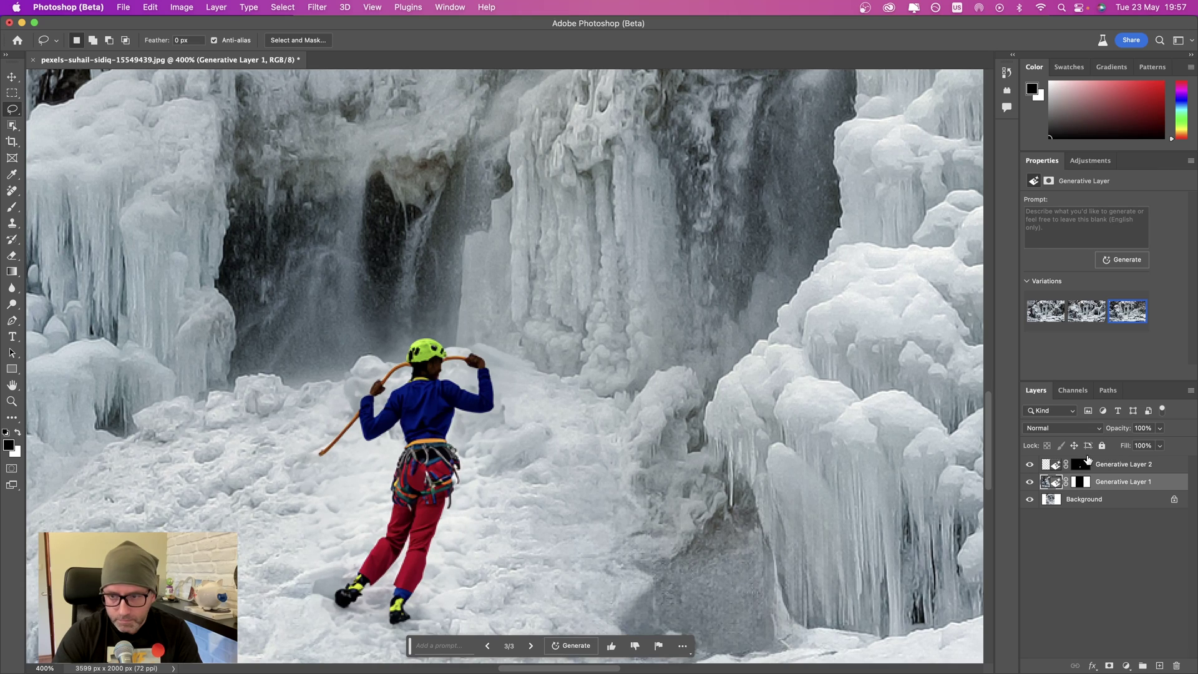
pyautogui.keyDown('alt'); pyautogui.click(1030, 465); pyautogui.keyUp('alt')
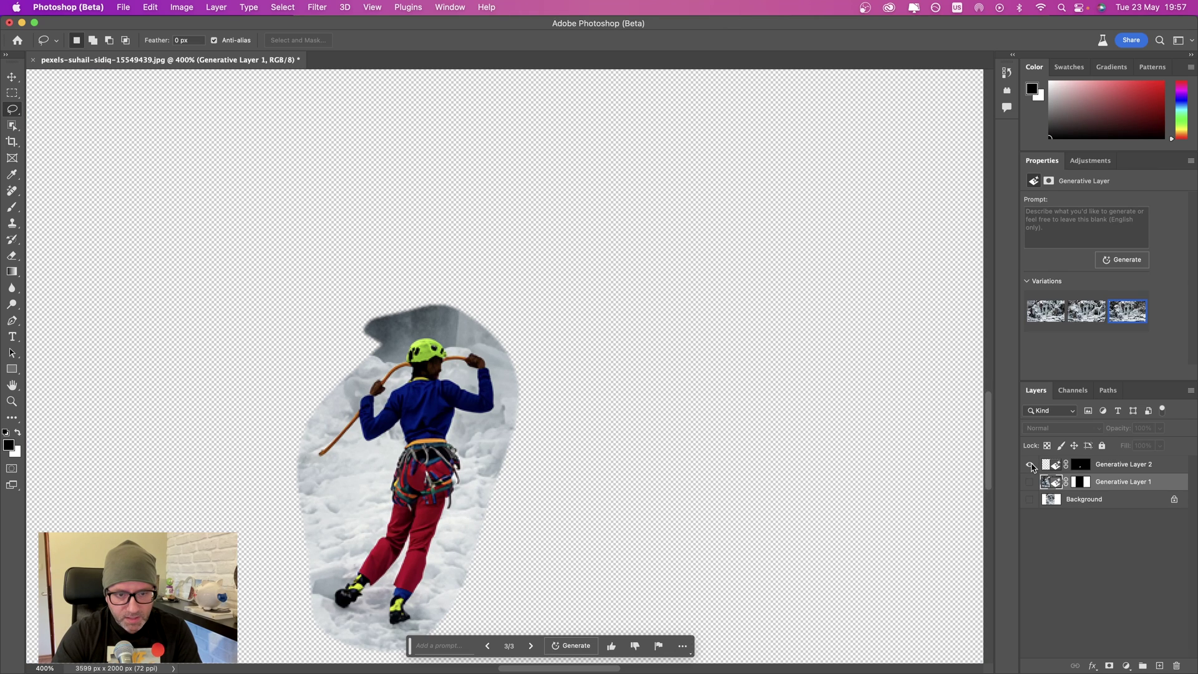
pyautogui.click(1098, 464)
pyautogui.keyDown('alt'); pyautogui.click(1030, 465); pyautogui.keyUp('alt')
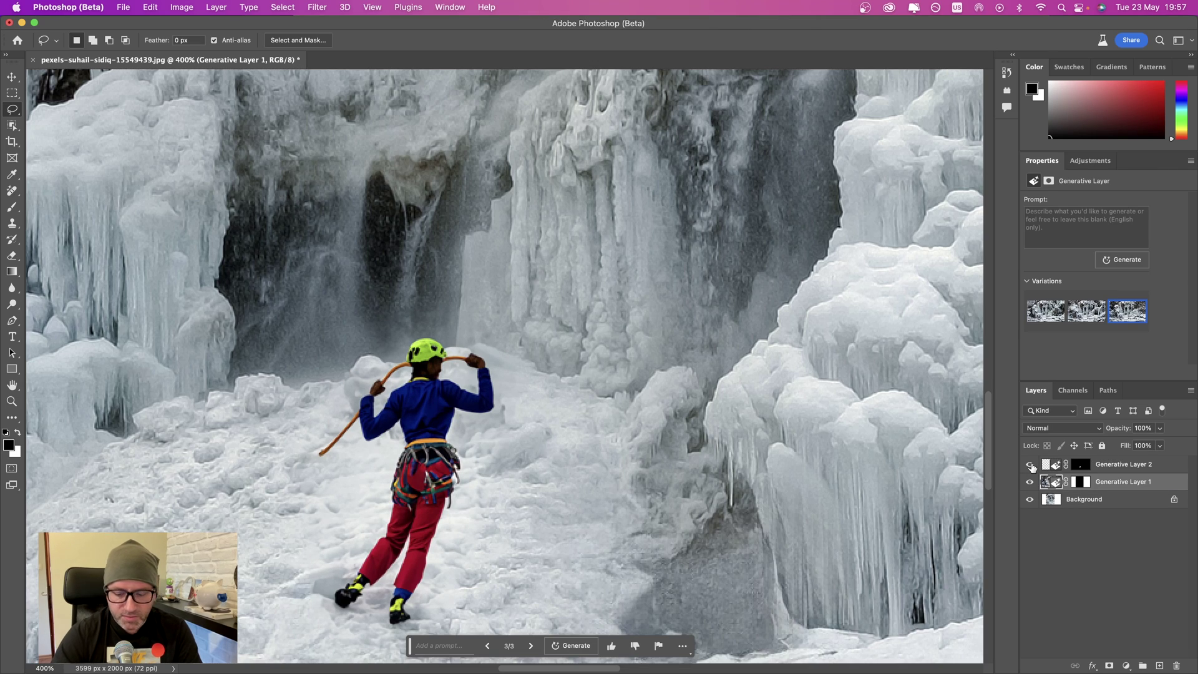
pyautogui.press('super+minus')
pyautogui.press('super+minus')
pyautogui.press('super+minus')
pyautogui.press('super+minus')
# Step: Crop-extend the waterfall canvas downward below the photo
pyautogui.press('c')
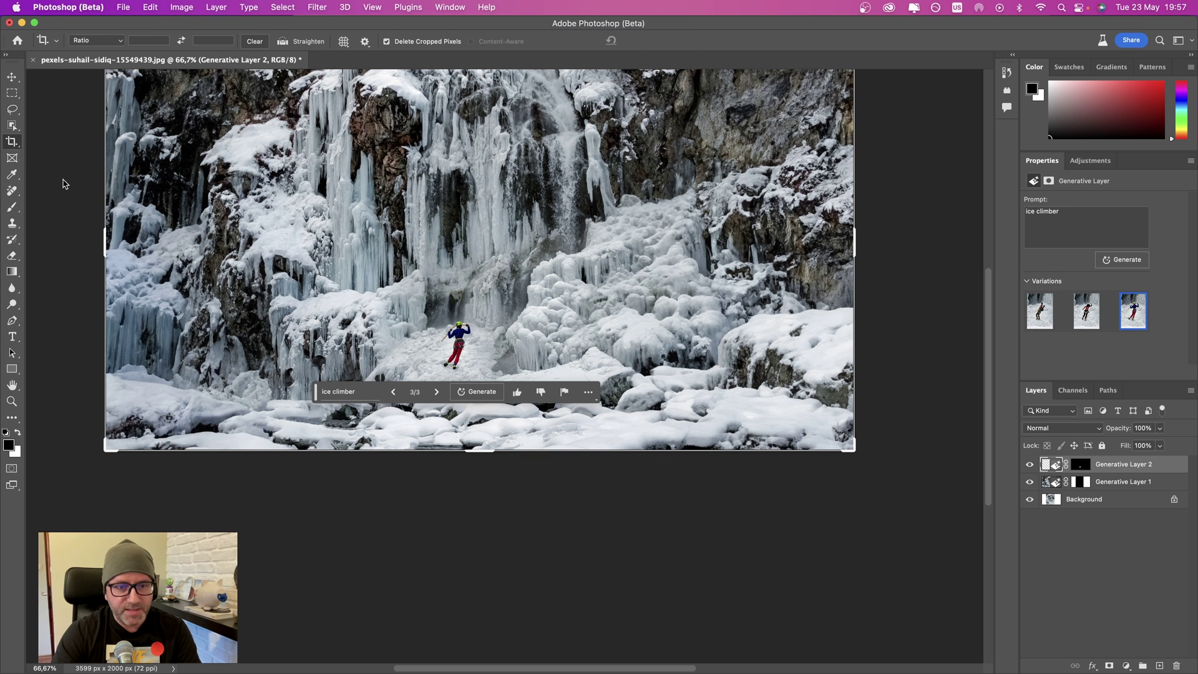
pyautogui.moveTo(468, 478); pyautogui.dragTo(499, 568)
pyautogui.press('Return')
# Step: Select the new empty area and generate 'ice lake with reflections', keeping the third variation
pyautogui.press('super+0')
pyautogui.press('m')
pyautogui.moveTo(282, 420); pyautogui.dragTo(880, 602)
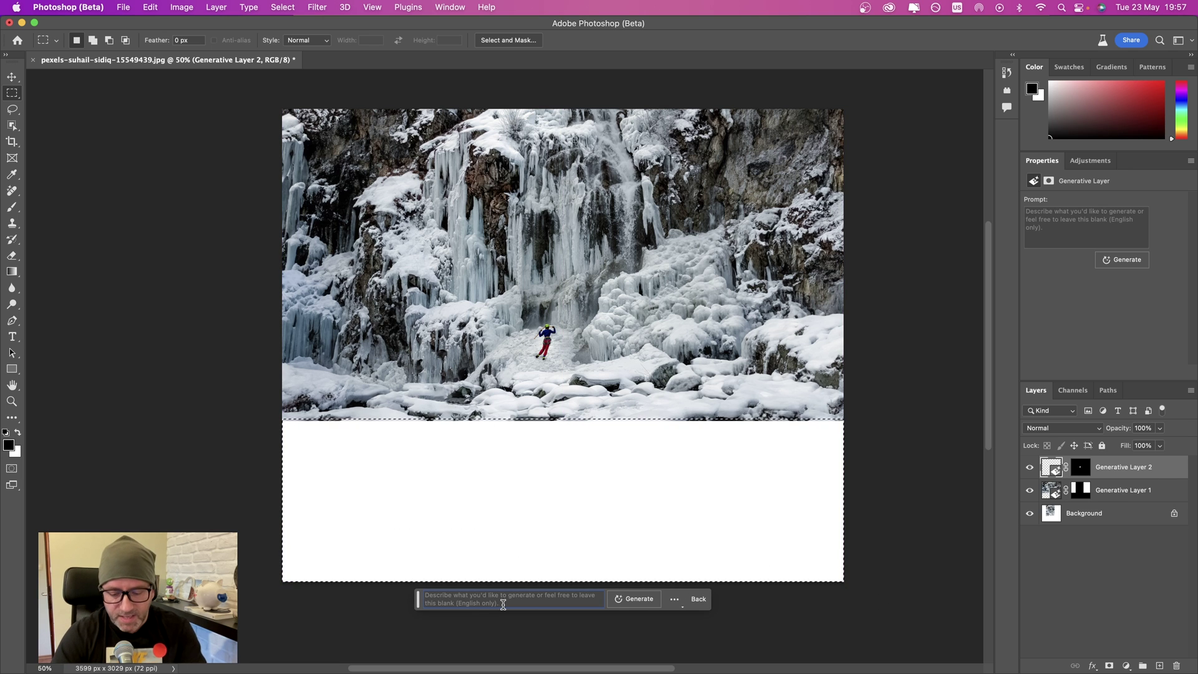
pyautogui.write('ice lake with reflec')
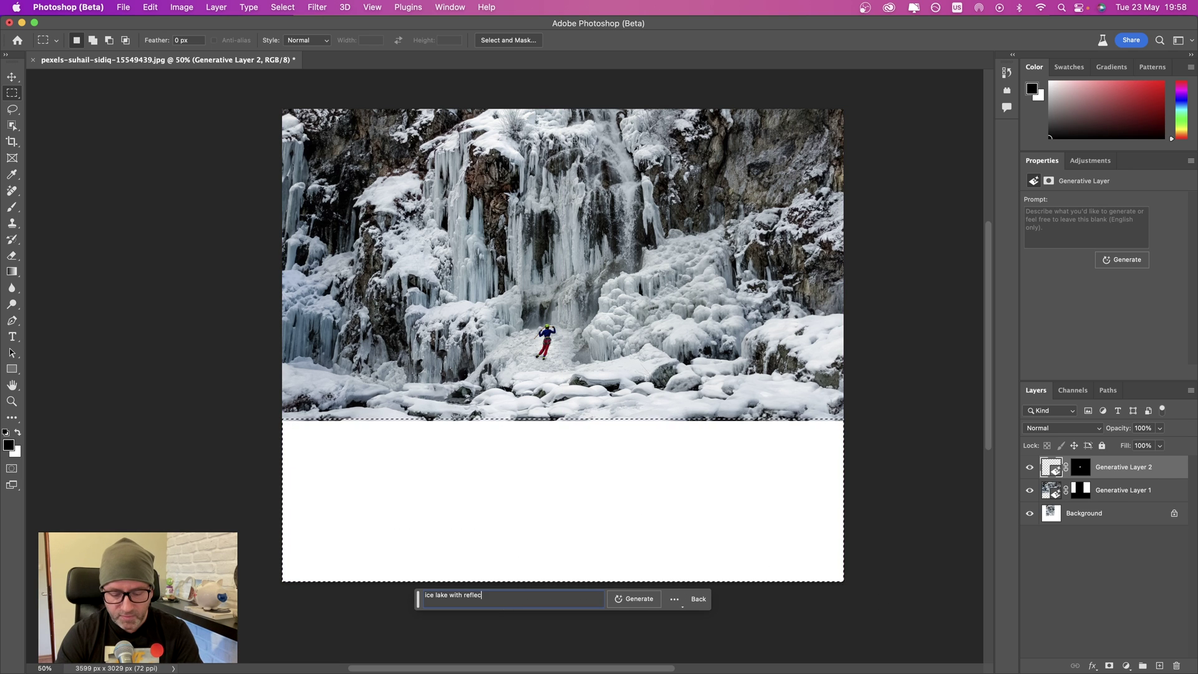
pyautogui.write('tions')
pyautogui.click(633, 600)
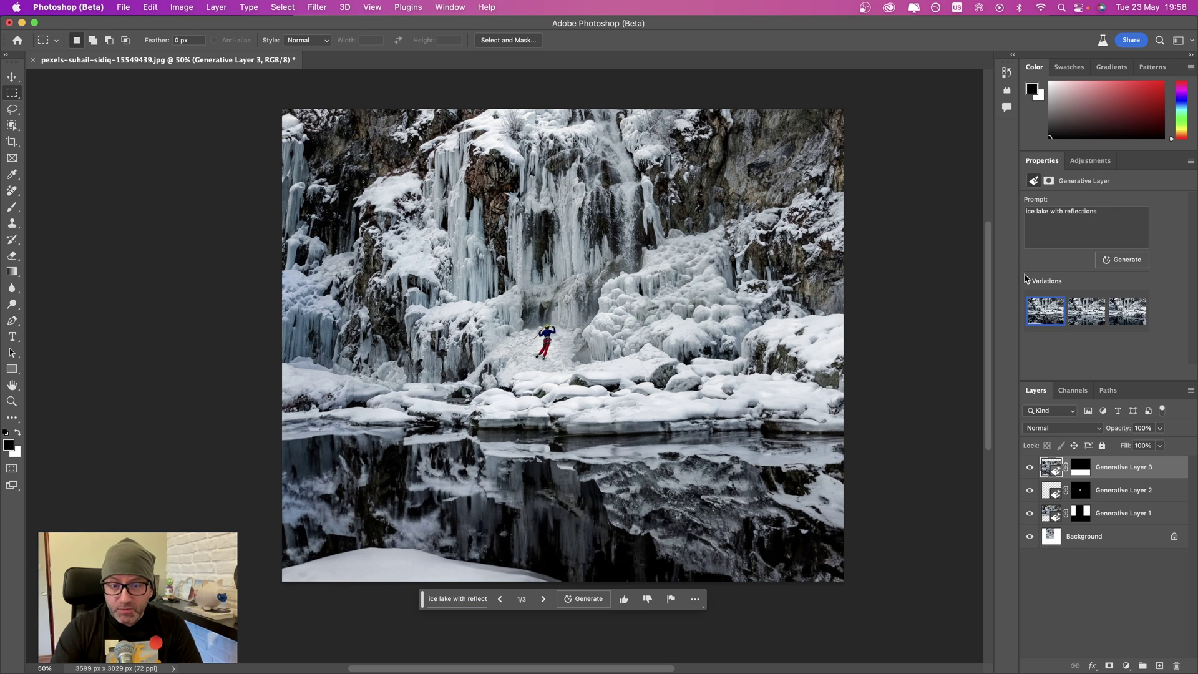
pyautogui.click(1081, 323)
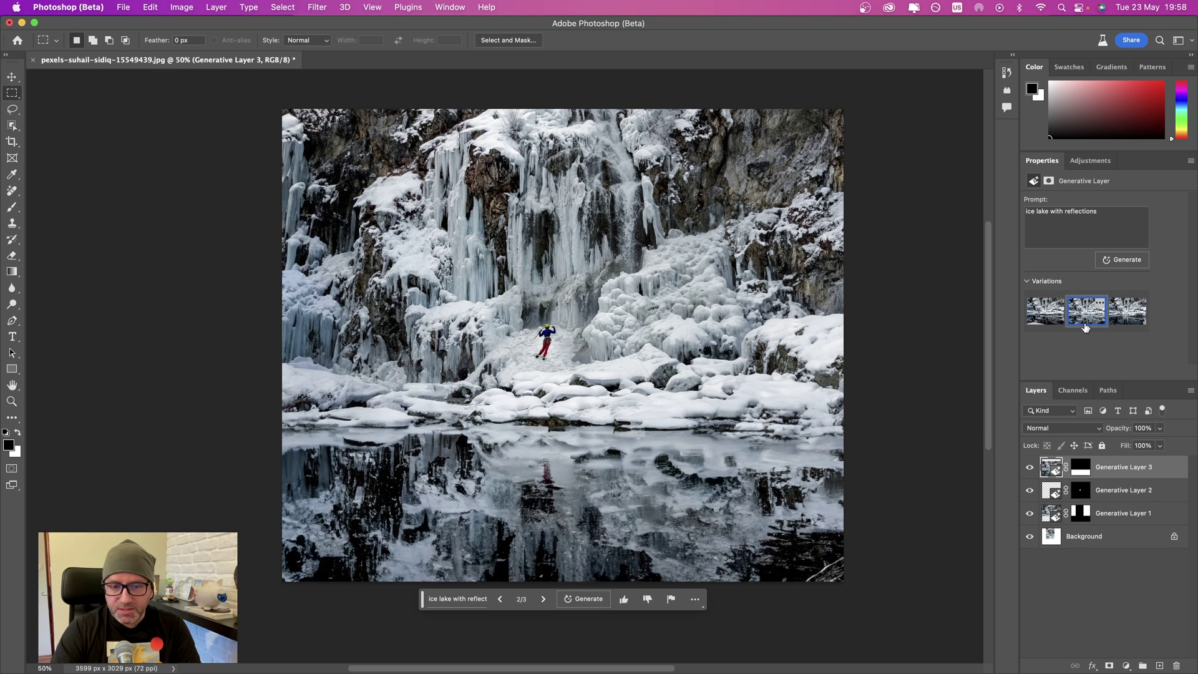
pyautogui.click(1130, 317)
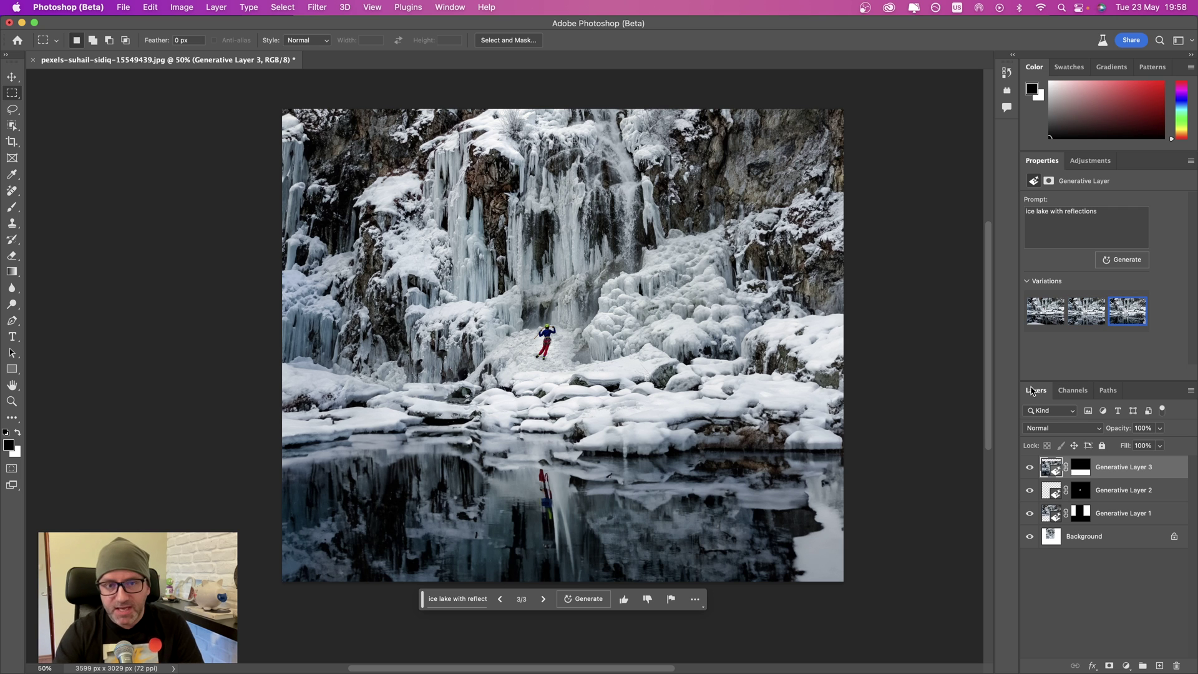
pyautogui.scroll(2, 356, 577)
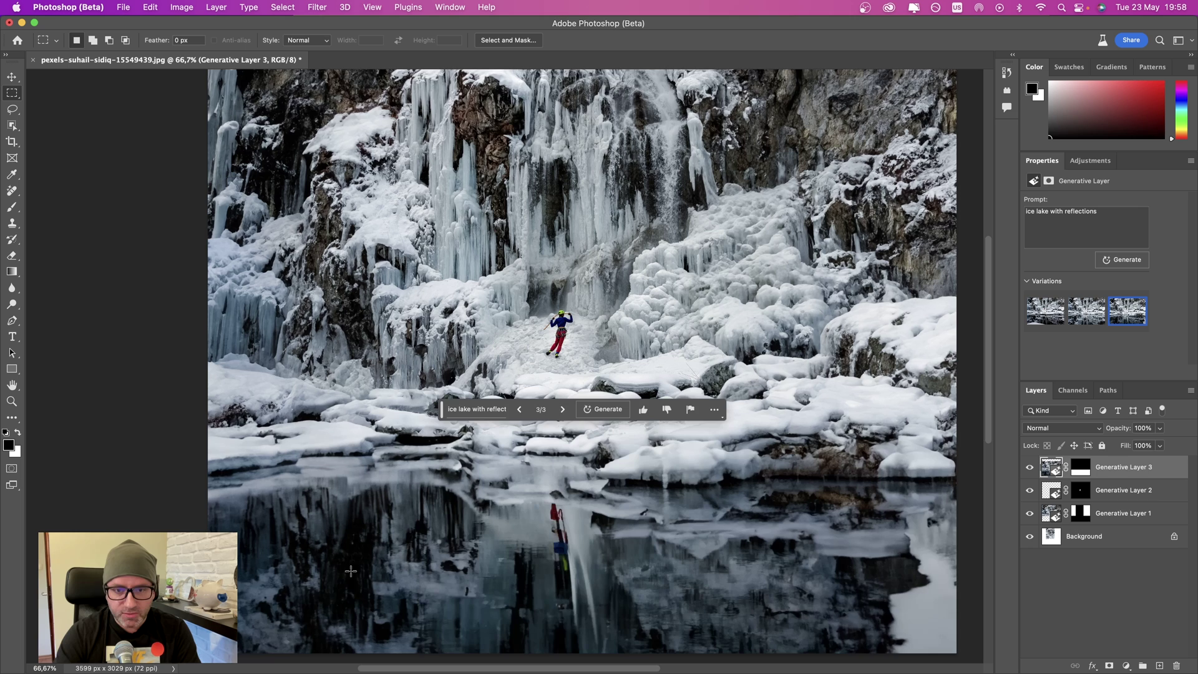
pyautogui.hscroll(3, 320, 493)
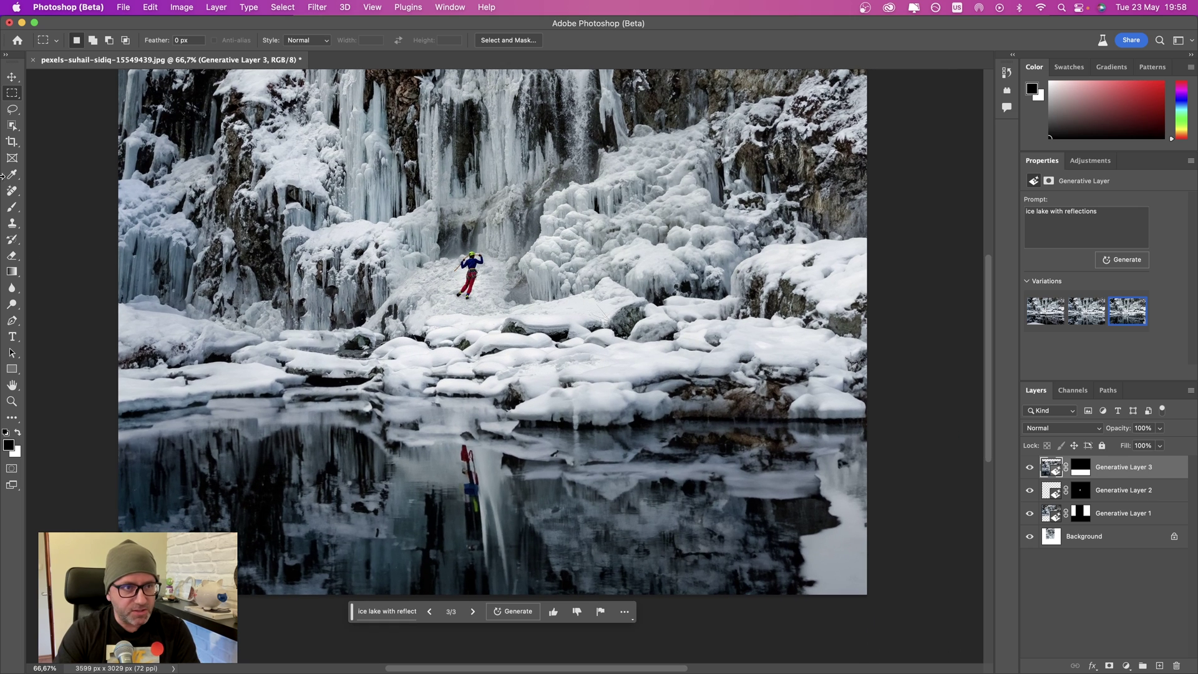
pyautogui.click(12, 76)
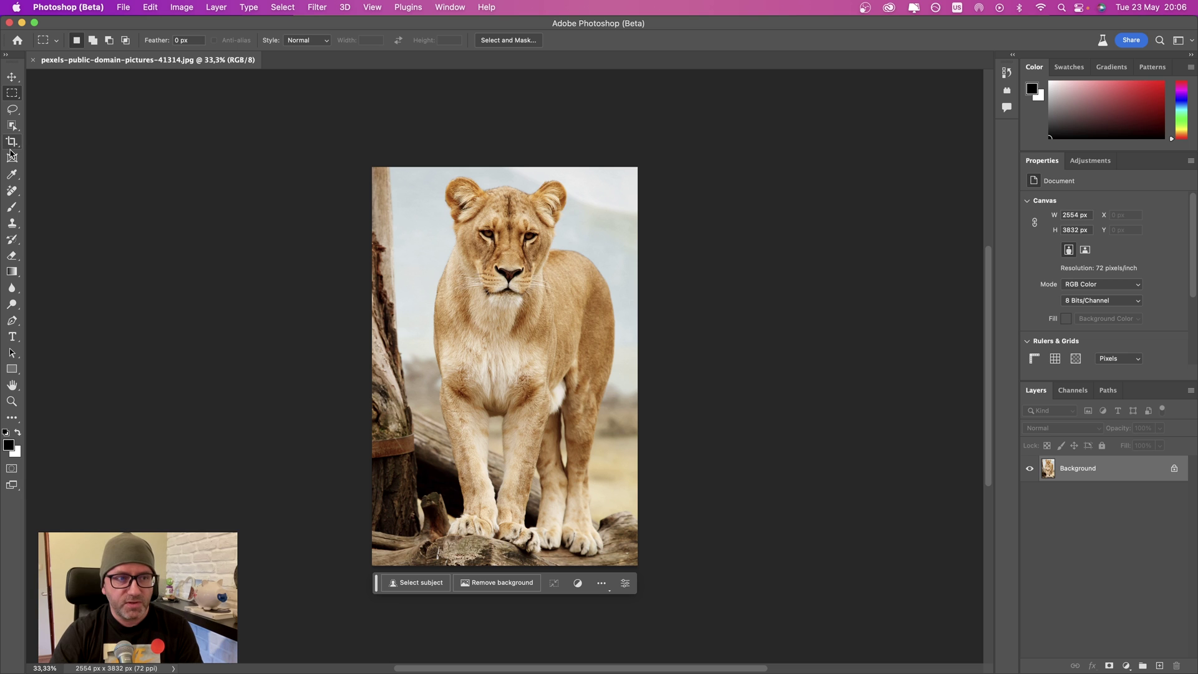
# Step: Enlarge the lioness canvas by extending its top and right edges
pyautogui.press('c')
pyautogui.moveTo(508, 166); pyautogui.dragTo(508, 107)
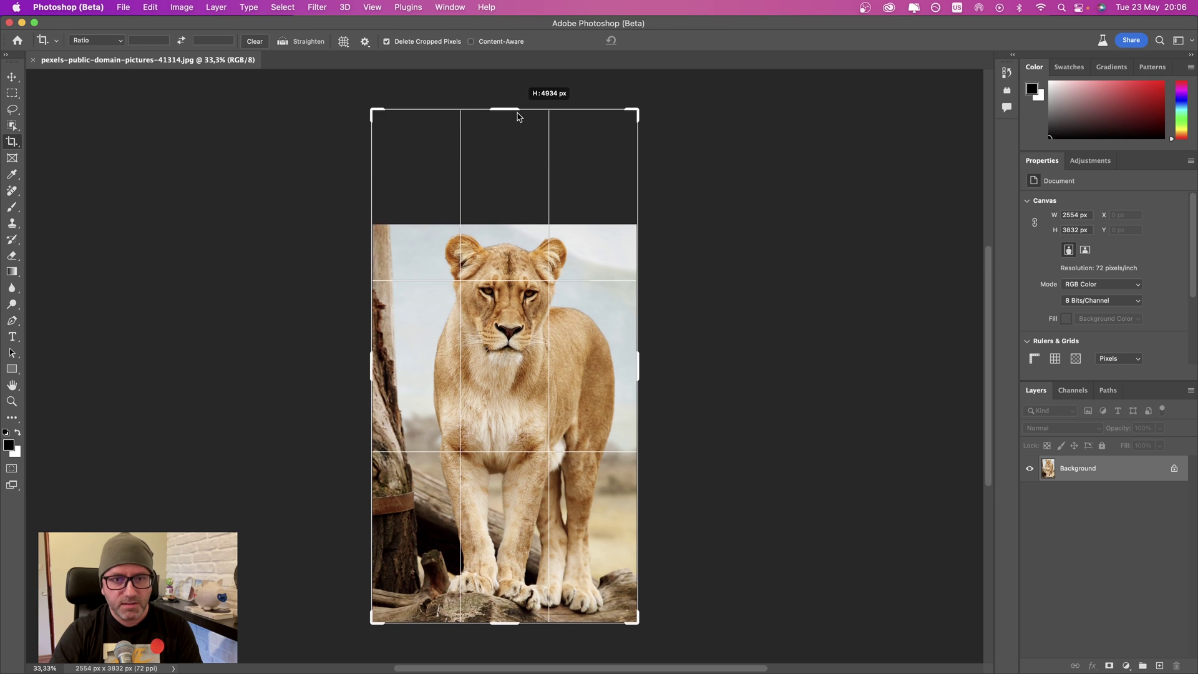
pyautogui.moveTo(637, 374); pyautogui.dragTo(701, 353)
pyautogui.press('Return')
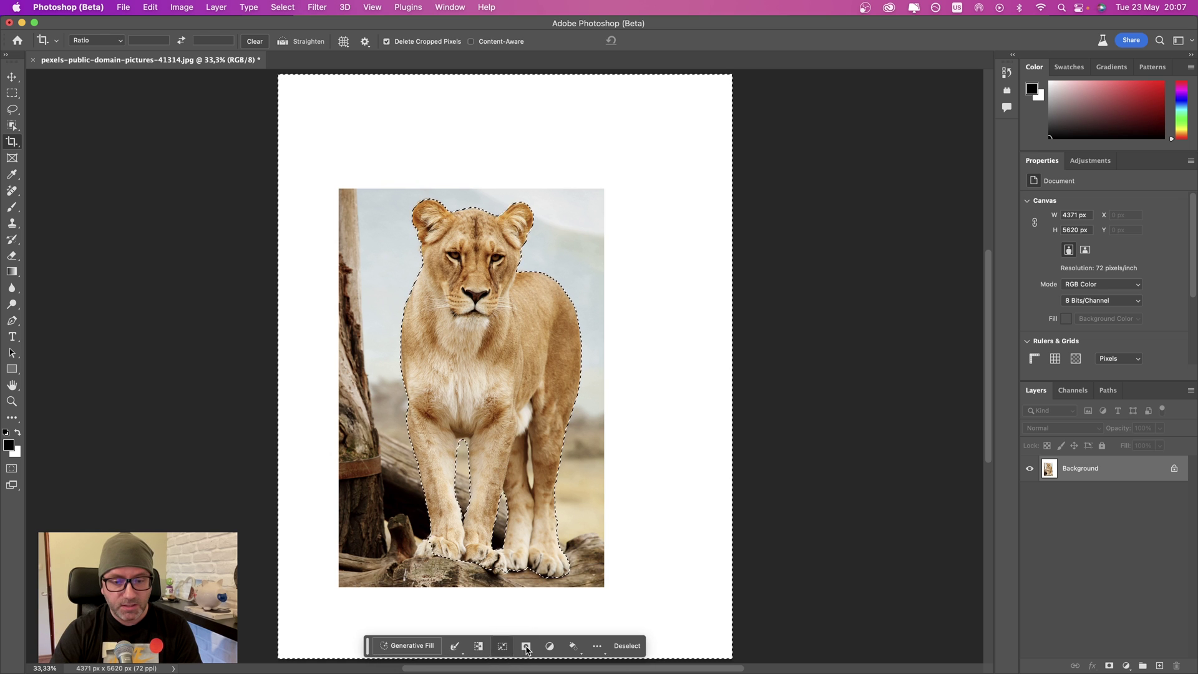
# Step: Generate a 'night street' background around the lioness and browse the variations
pyautogui.click(408, 646)
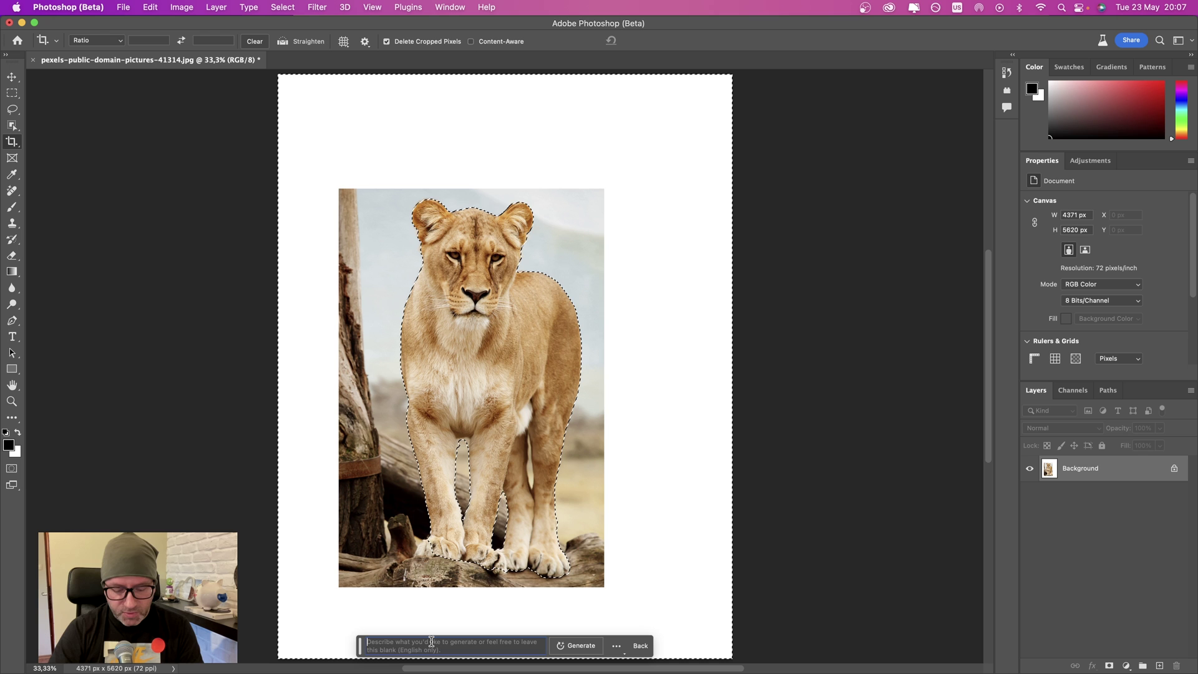
pyautogui.write('night')
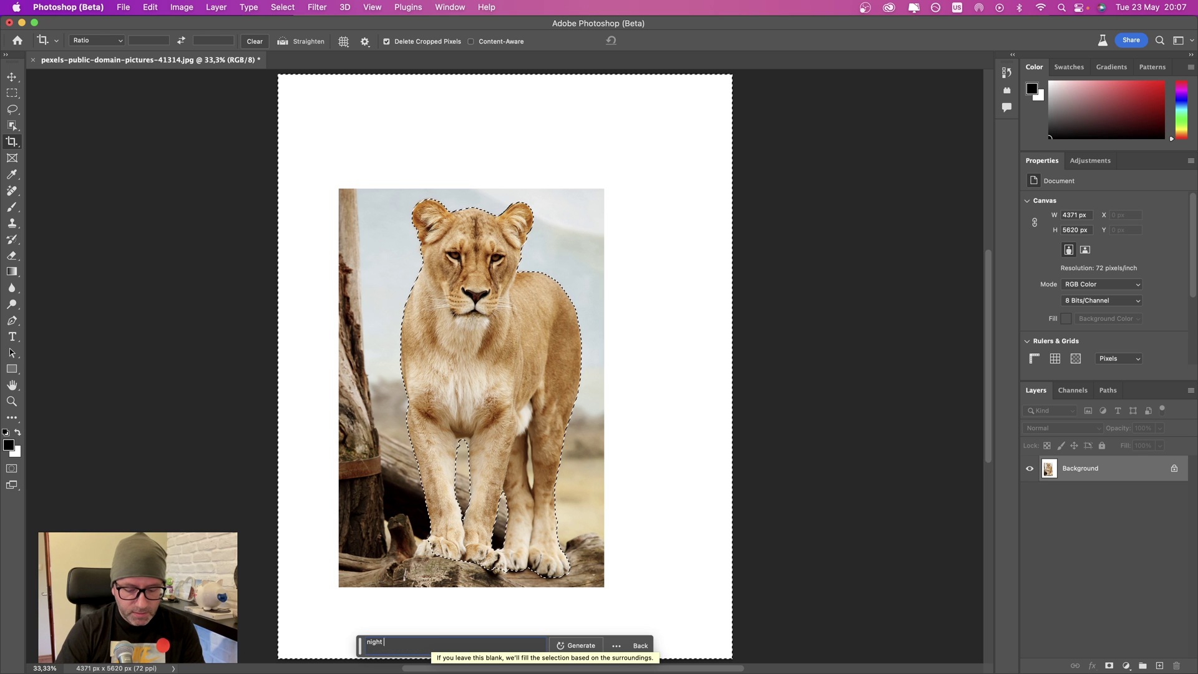
pyautogui.write(' street')
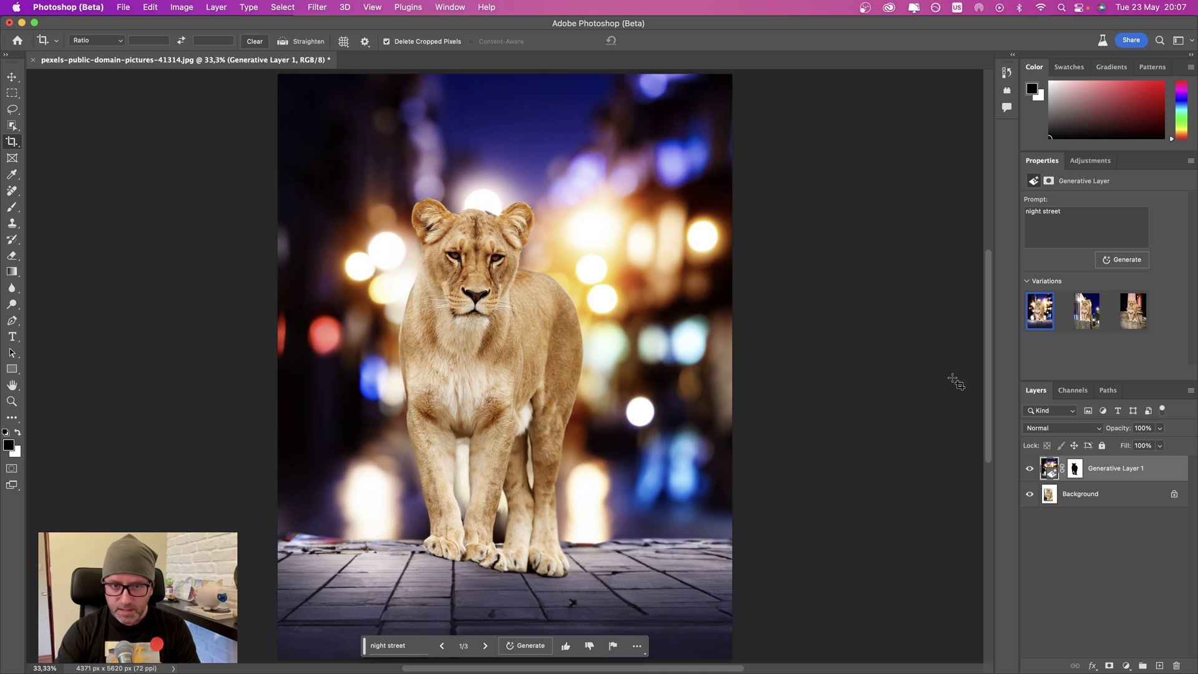
pyautogui.click(1087, 324)
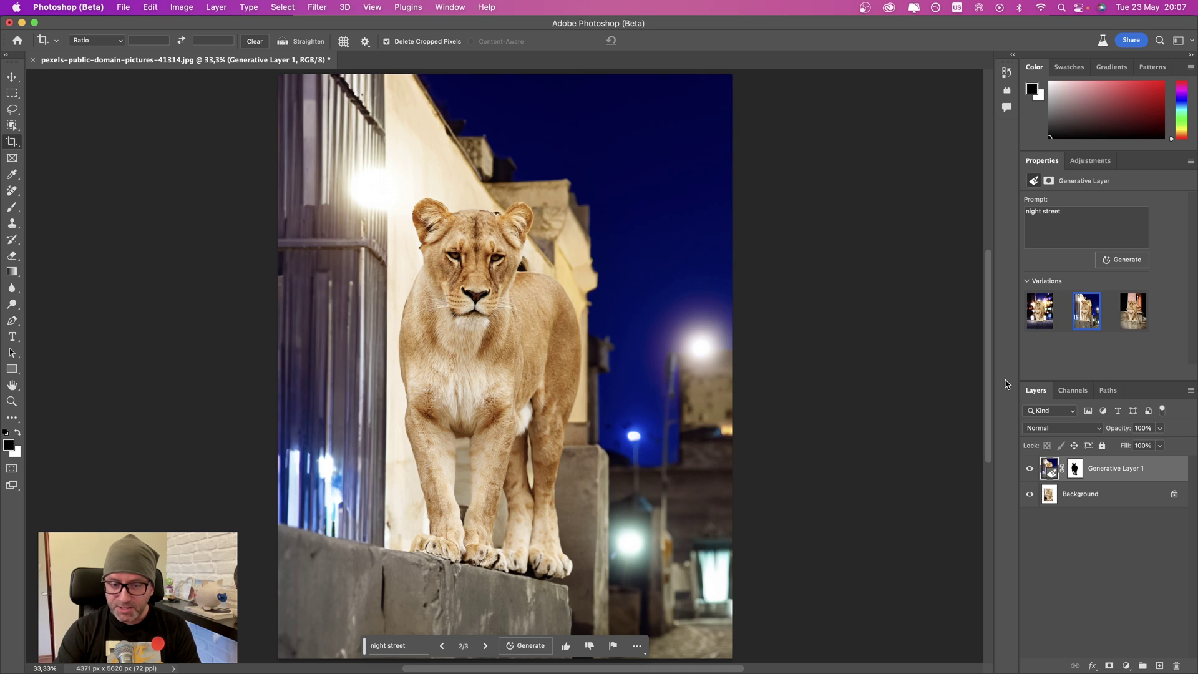
pyautogui.click(1132, 323)
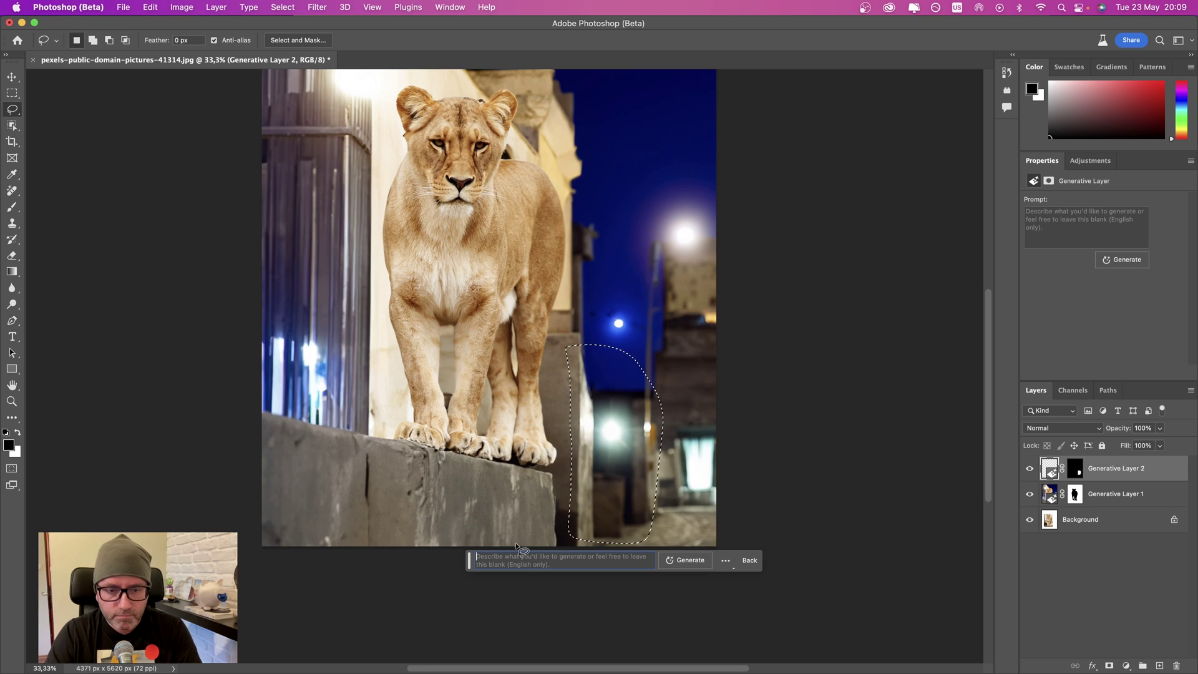
# Step: Generate 'trash bin' in the selected area beside the wall, keeping the green third variation
pyautogui.write('trash bin')
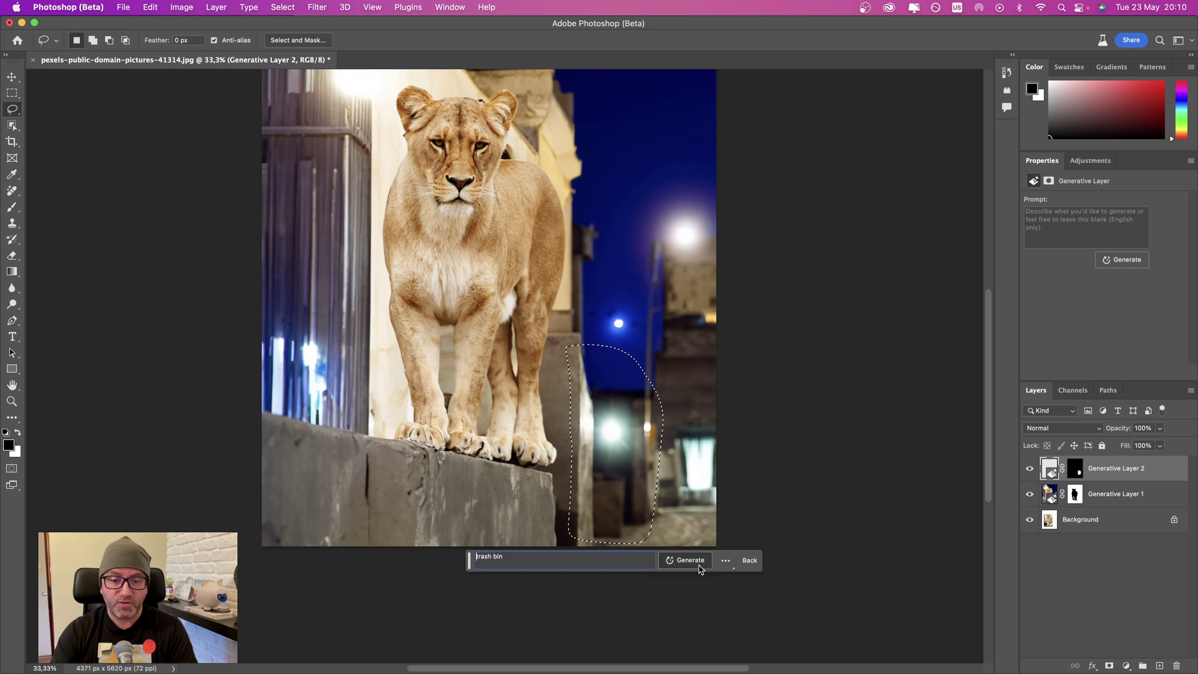
pyautogui.click(699, 567)
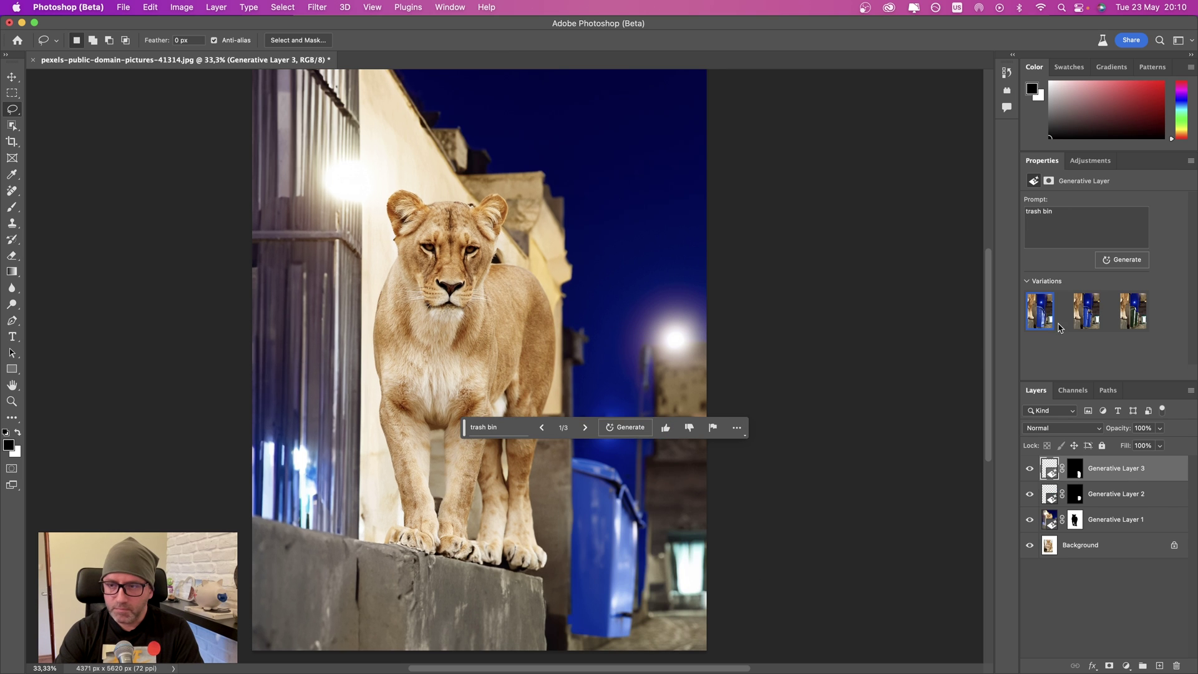
pyautogui.click(1086, 312)
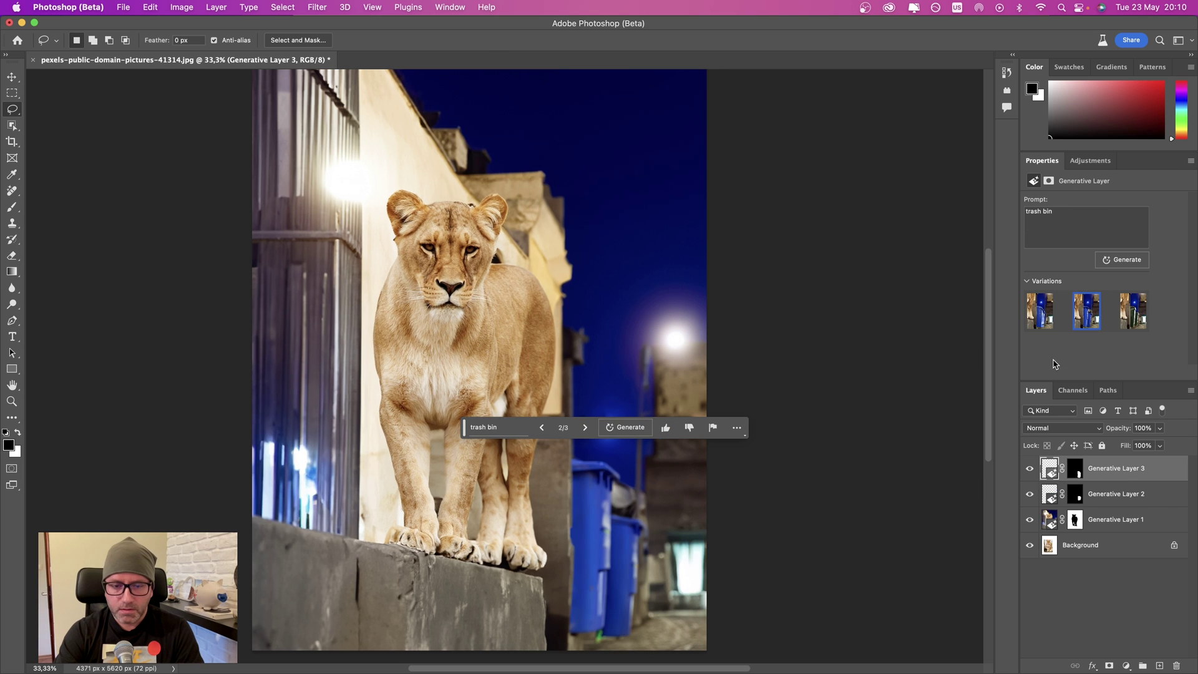
pyautogui.scroll(-3, 784, 409)
pyautogui.click(1133, 311)
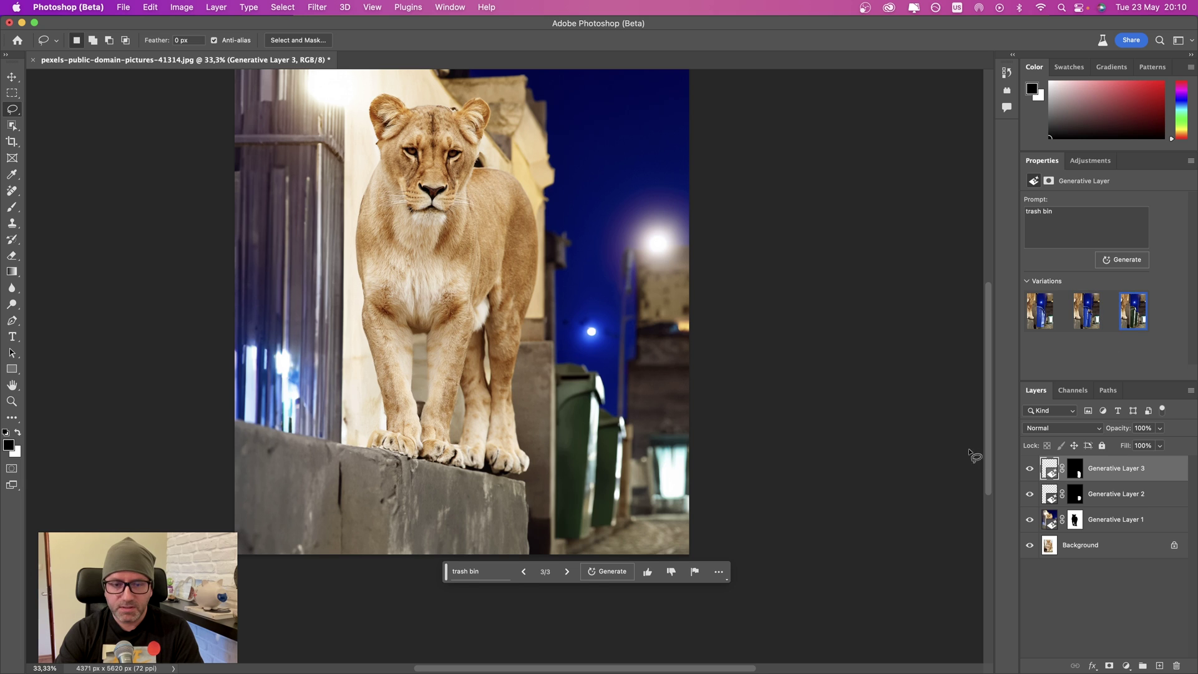
# Step: Outline the sky and buildings behind the lioness
pyautogui.hscroll(-1, 973, 456)
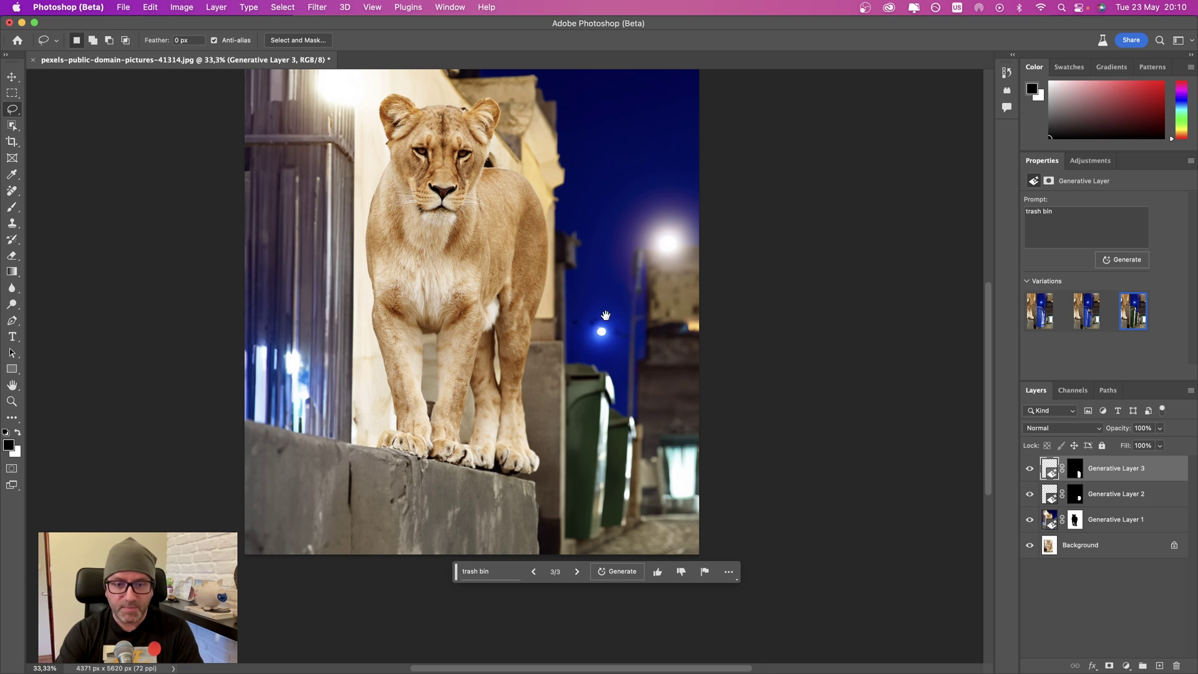
pyautogui.scroll(5, 605, 315)
pyautogui.hscroll(-2, 605, 315)
pyautogui.moveTo(403, 239)
pyautogui.mouseDown()
pyautogui.moveTo(656, 624)
pyautogui.moveTo(752, 219)
pyautogui.moveTo(399, 233)
pyautogui.mouseUp()
# Step: Generative-fill the selected sky and background with the prompt 'sunrise'
pyautogui.scroll(-5, 481, 437)
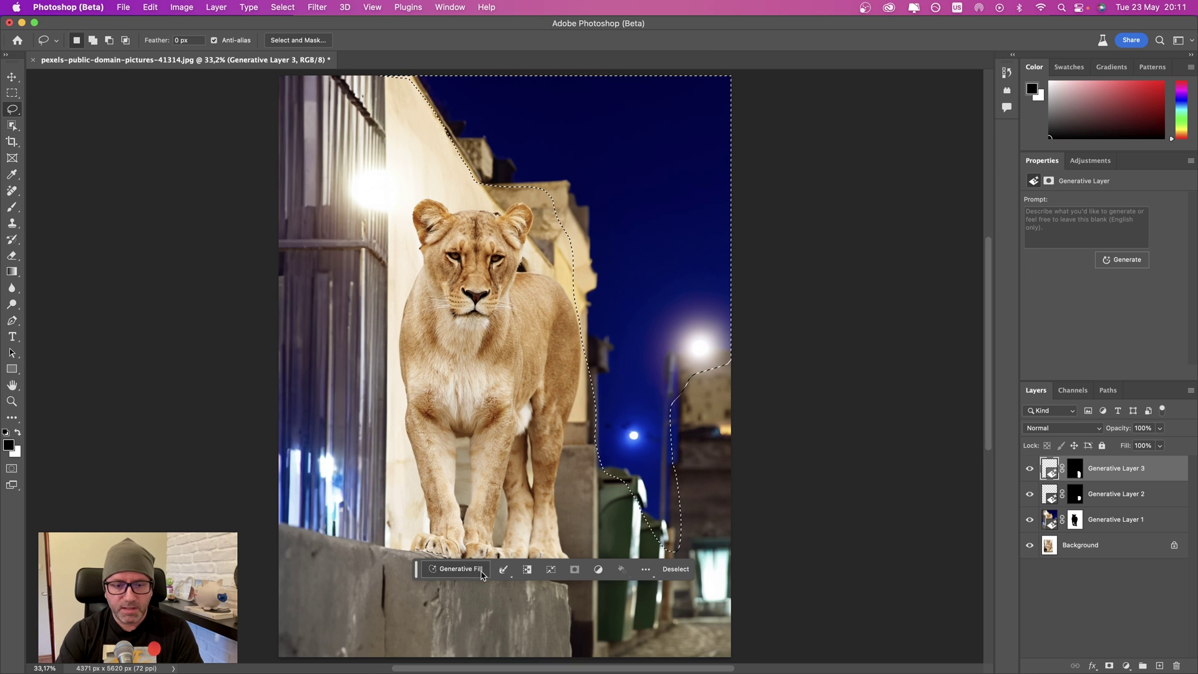
pyautogui.click(481, 569)
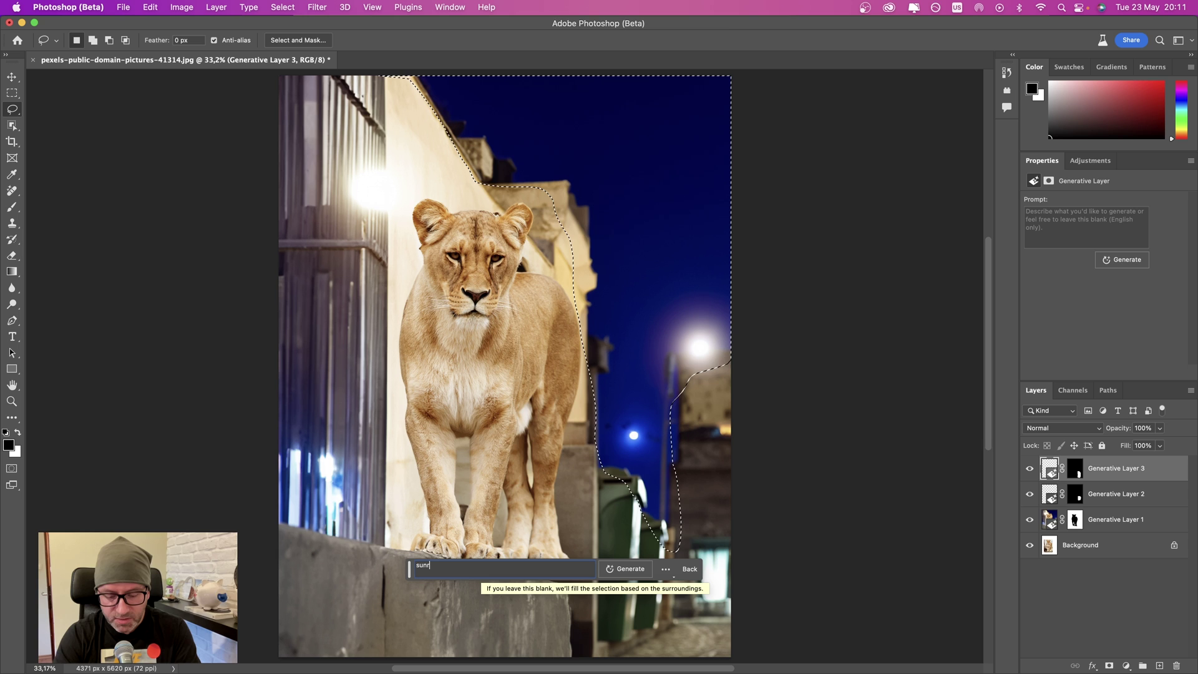
pyautogui.press('Return')
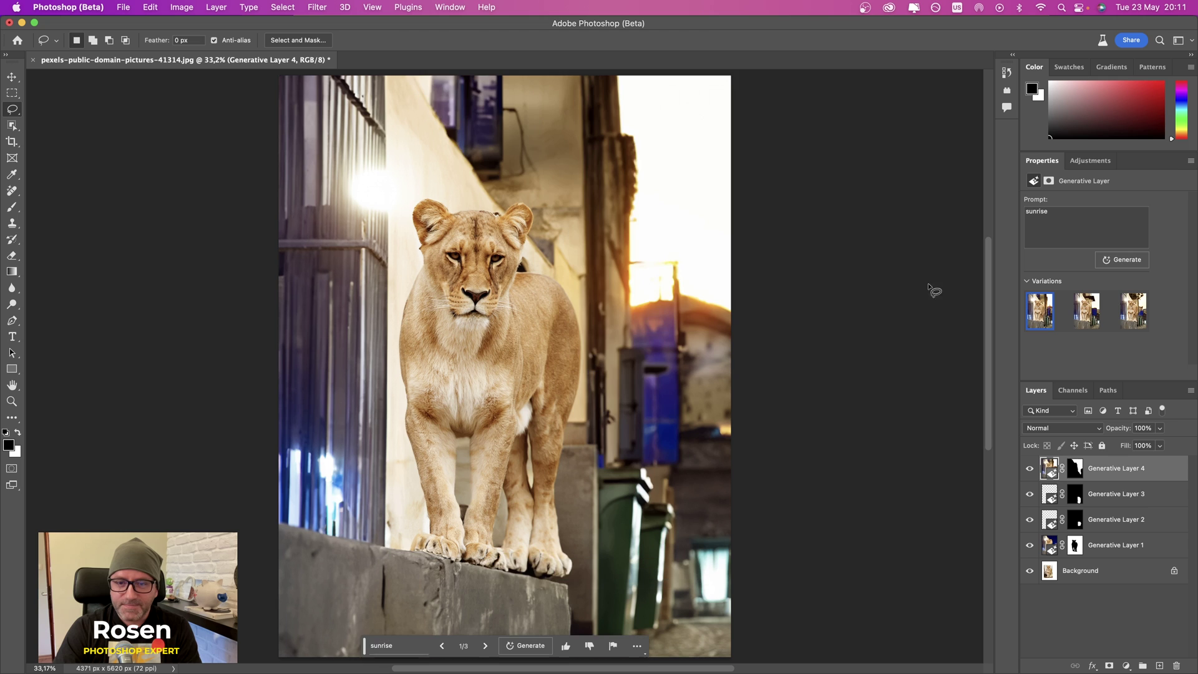
# Step: Compare the sunrise variations and keep the third one, with tree branches
pyautogui.moveTo(666, 351); pyautogui.dragTo(631, 375)
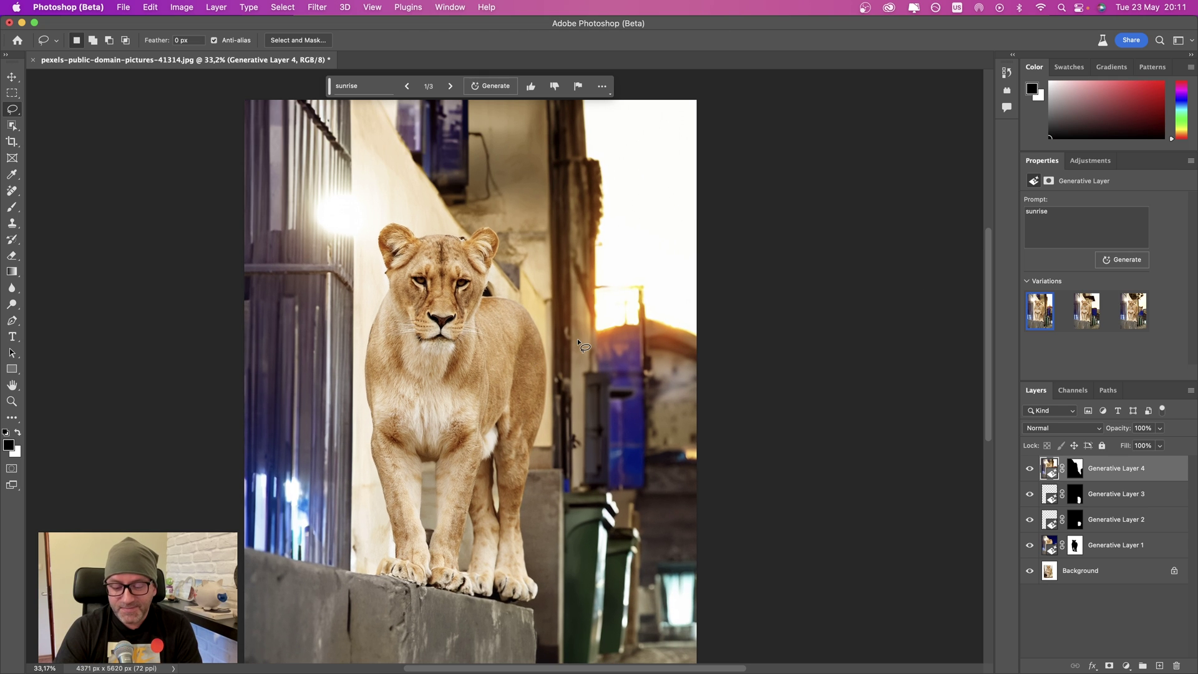
pyautogui.click(1098, 322)
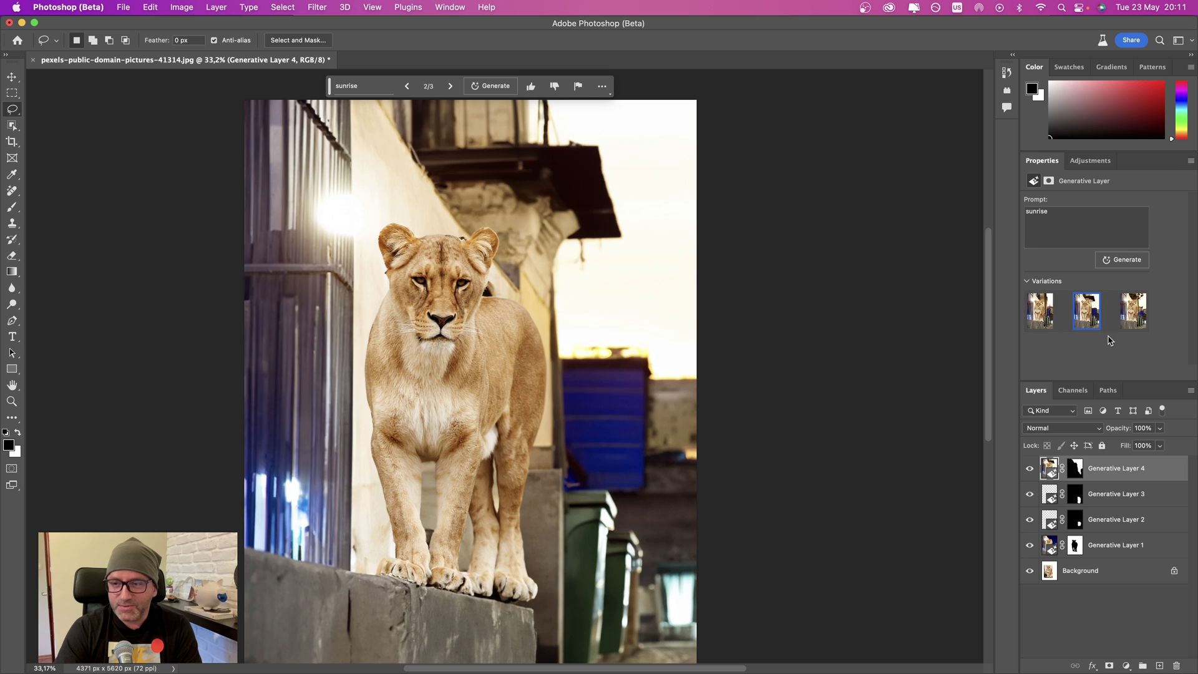
pyautogui.click(1132, 310)
pyautogui.press('v')
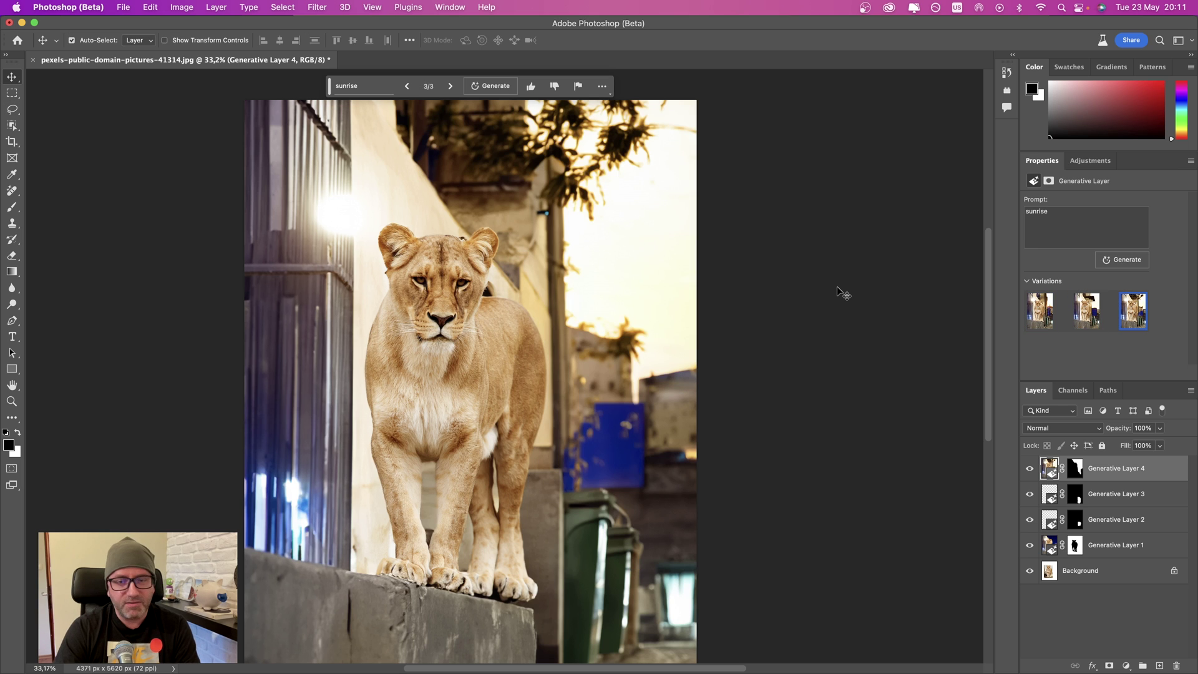